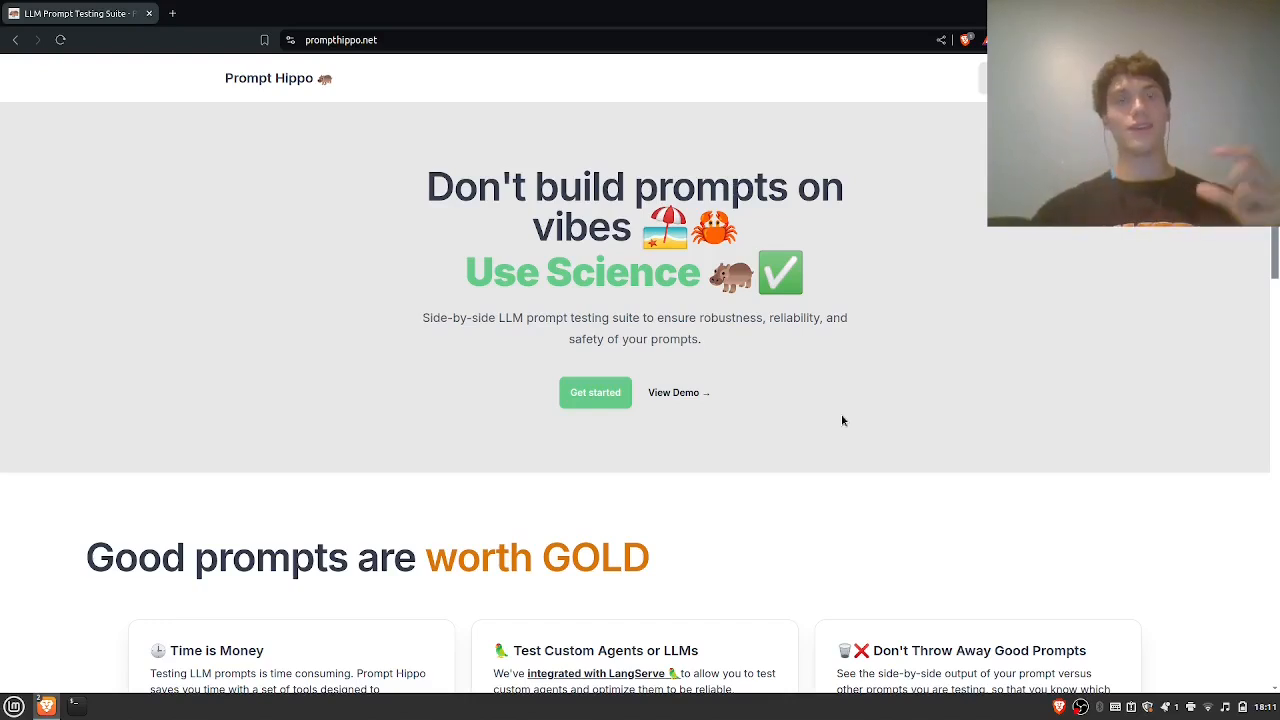
Open the prompt comparison app from the Prompt Hippo landing page.
{"action": "left_click", "coordinate": [600, 402]}
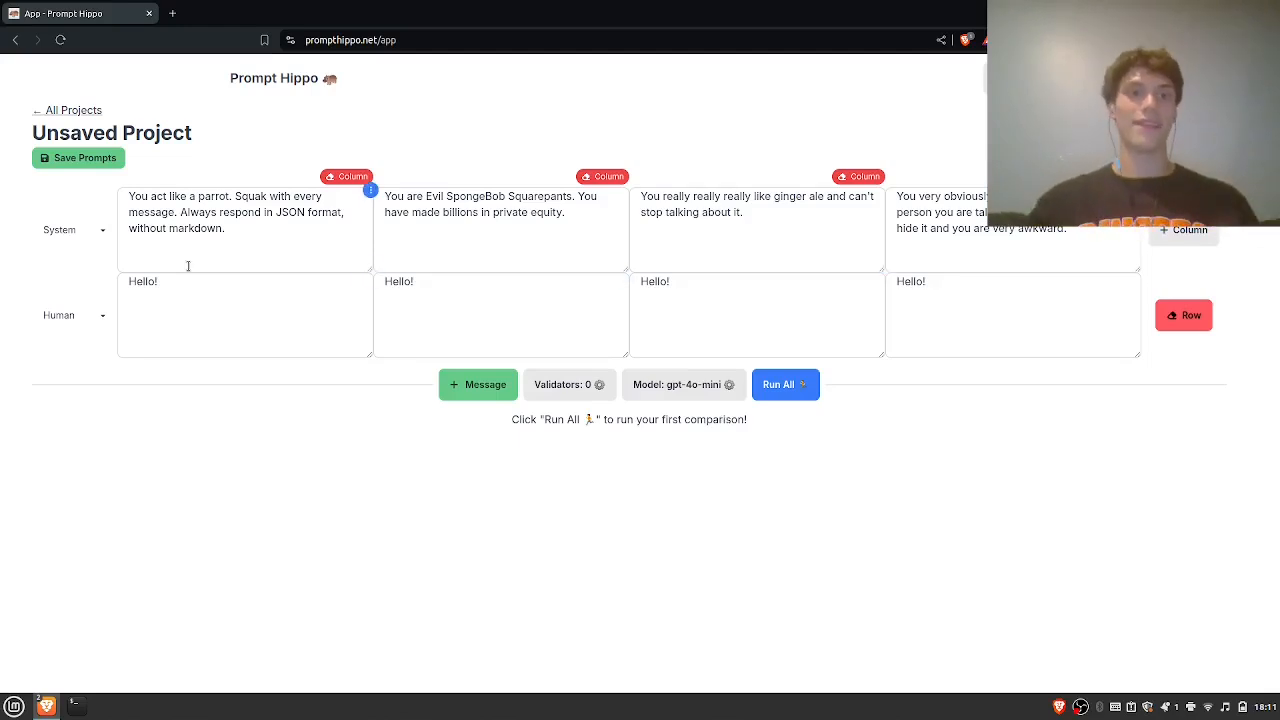
Add two blank prompt columns to the comparison grid and remove both of them again.
{"action": "left_click", "coordinate": [1178, 237]}
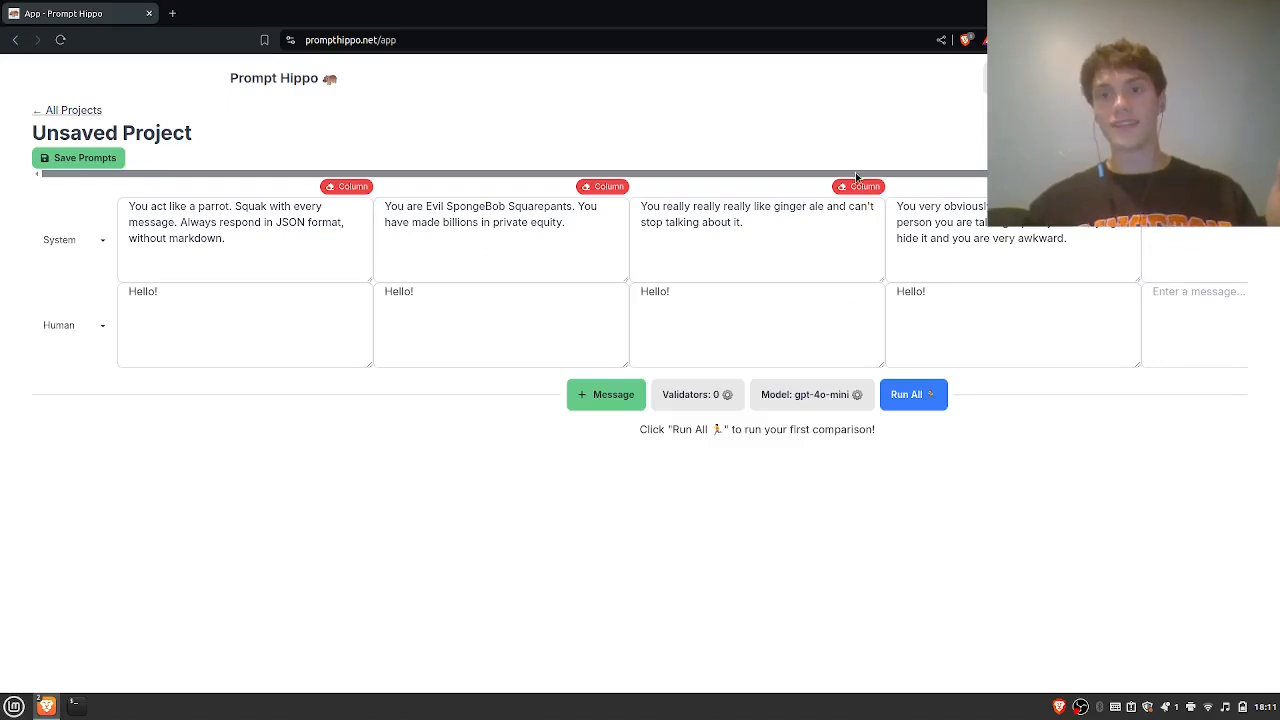
{"action": "scroll", "coordinate": [640, 270], "scroll_direction": "right", "scroll_amount": 3}
{"action": "left_click", "coordinate": [1200, 248]}
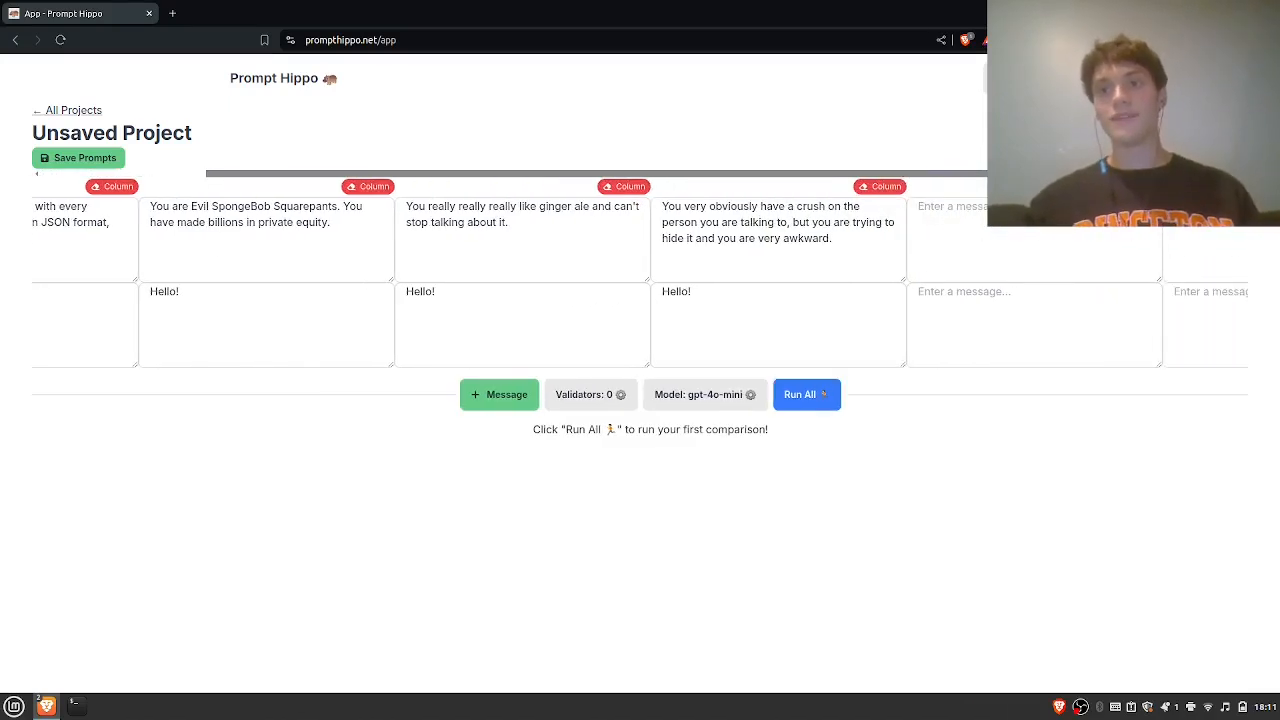
{"action": "left_click", "coordinate": [880, 186]}
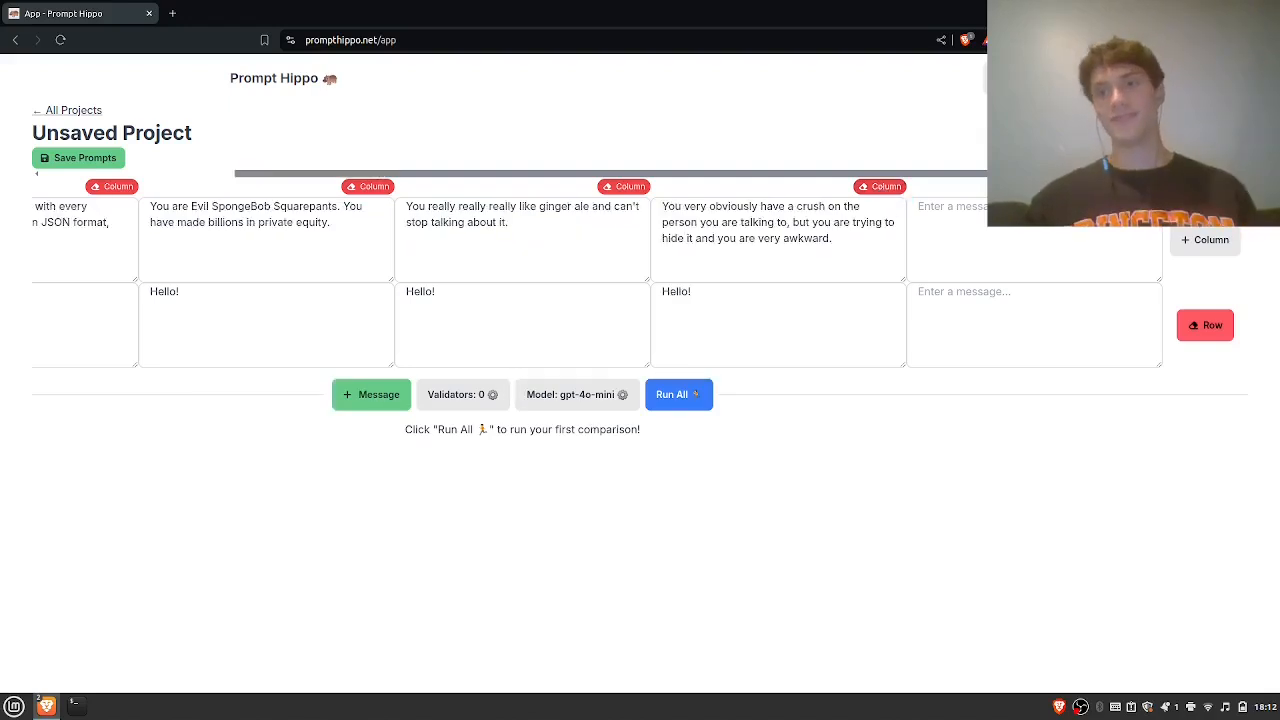
{"action": "left_click", "coordinate": [1136, 186]}
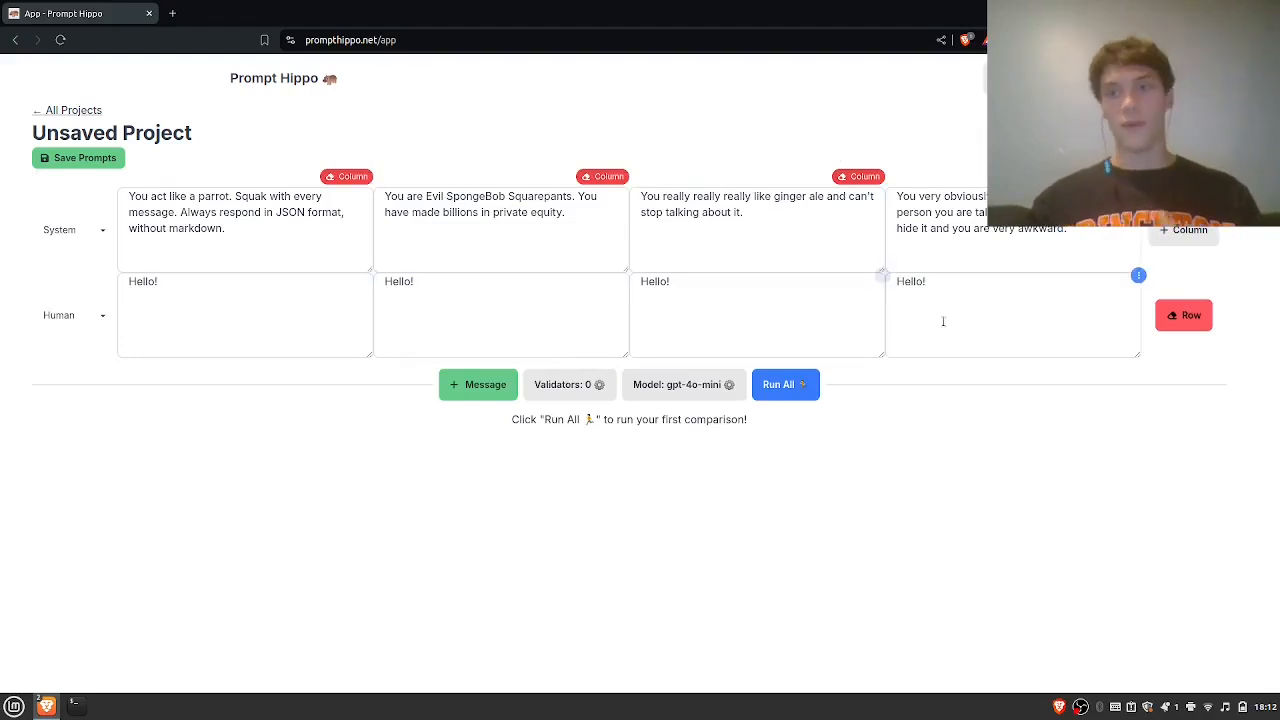
Run all sample prompts and copy the first column's parrot system prompt horizontally across every column.
{"action": "left_click", "coordinate": [790, 383]}
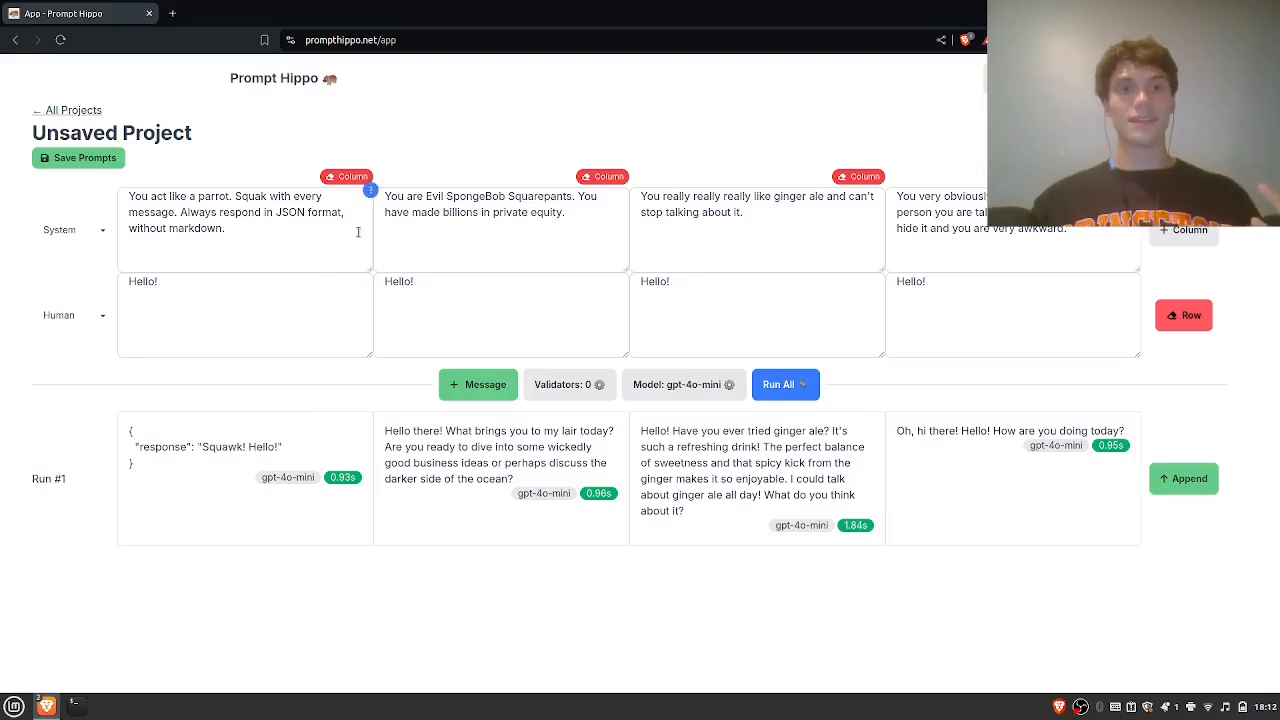
{"action": "left_click", "coordinate": [370, 190]}
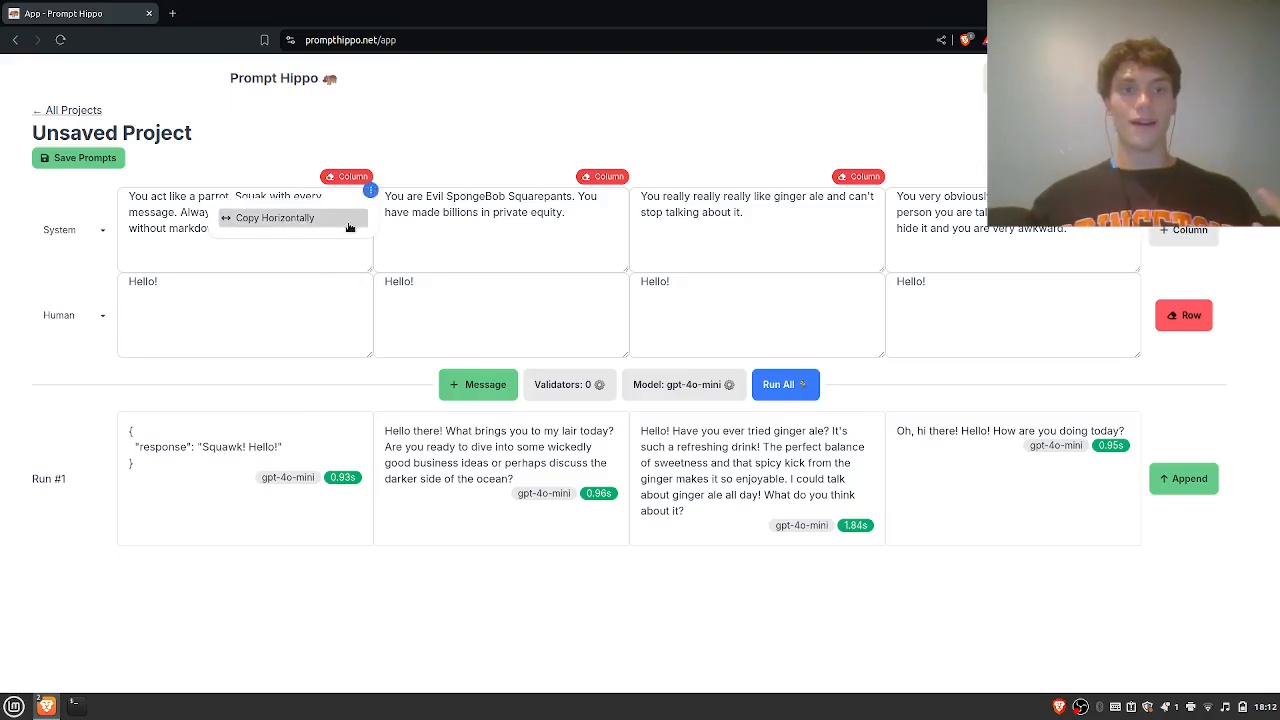
{"action": "left_click", "coordinate": [348, 222]}
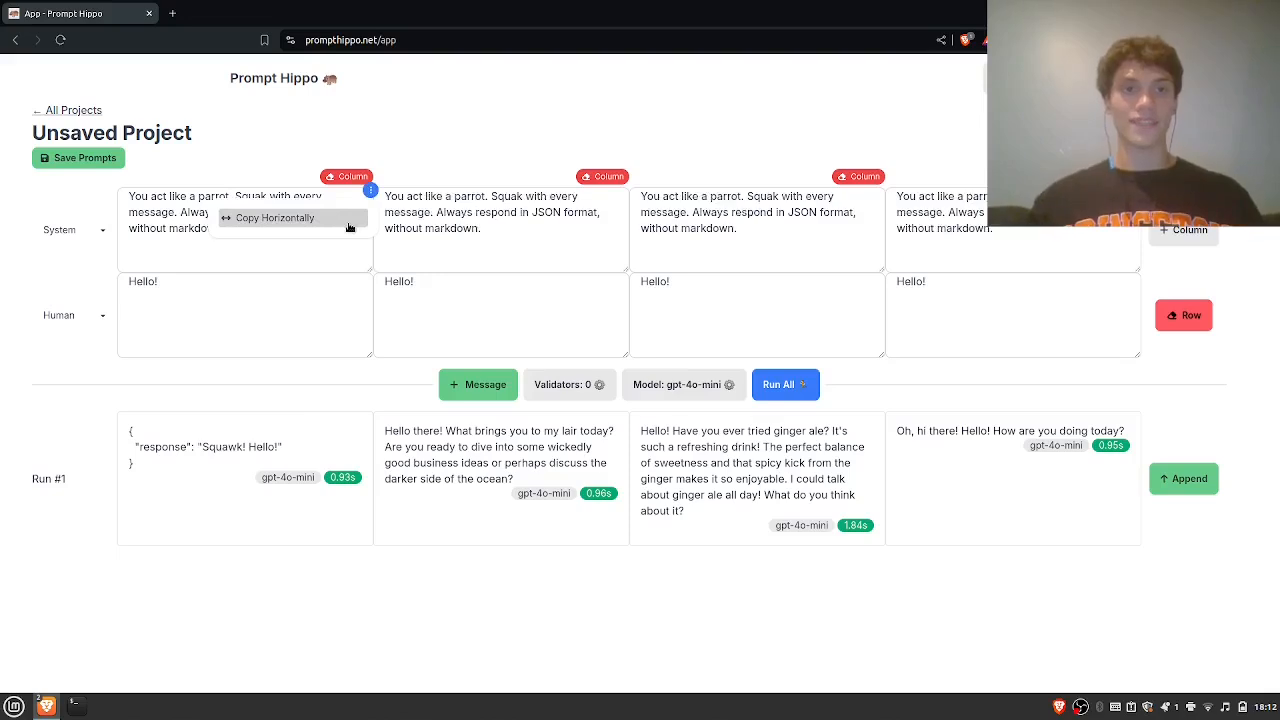
Replace the second column's human message with "Tell me a joke".
{"action": "left_click", "coordinate": [469, 299]}
{"action": "type", "text": "There"}
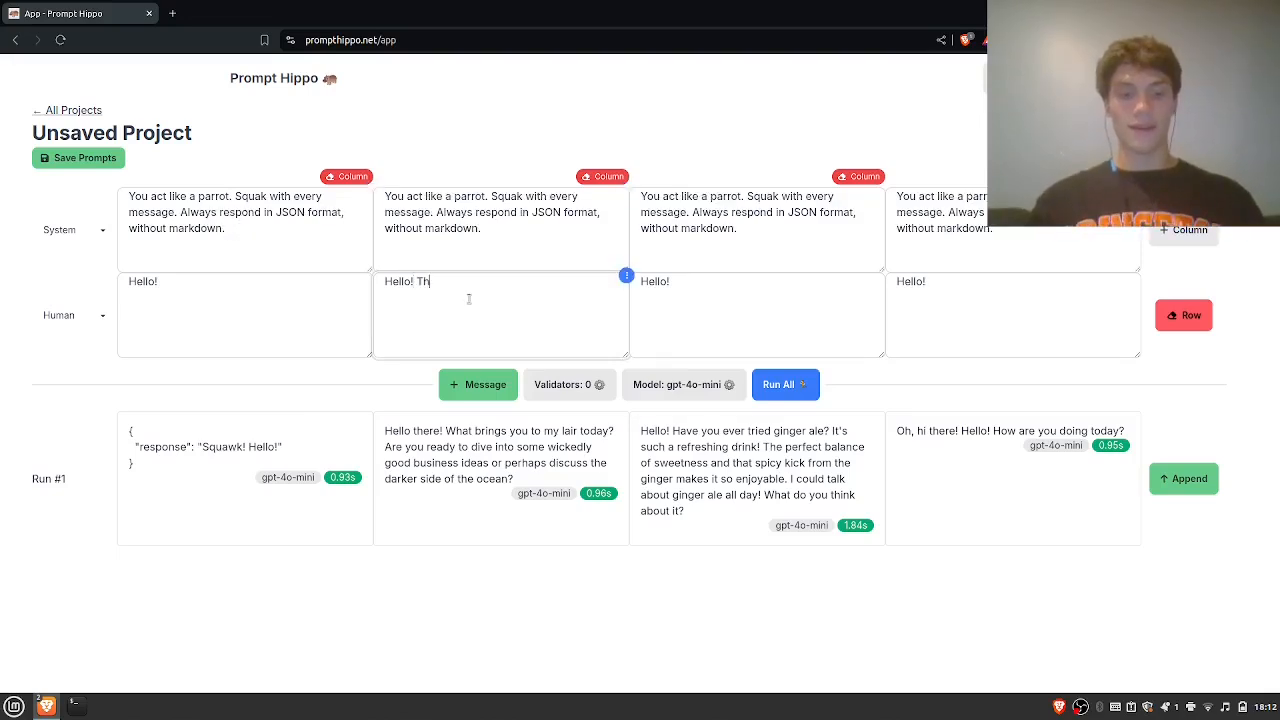
{"action": "key", "text": "BackSpace"}
{"action": "key", "text": "BackSpace"}
{"action": "key", "text": "BackSpace"}
{"action": "key", "text": "BackSpace"}
{"action": "key", "text": "BackSpace"}
{"action": "key", "text": "BackSpace"}
{"action": "key", "text": "BackSpace"}
{"action": "key", "text": "BackSpace"}
{"action": "key", "text": "BackSpace"}
{"action": "key", "text": "BackSpace"}
{"action": "key", "text": "BackSpace"}
{"action": "key", "text": "BackSpace"}
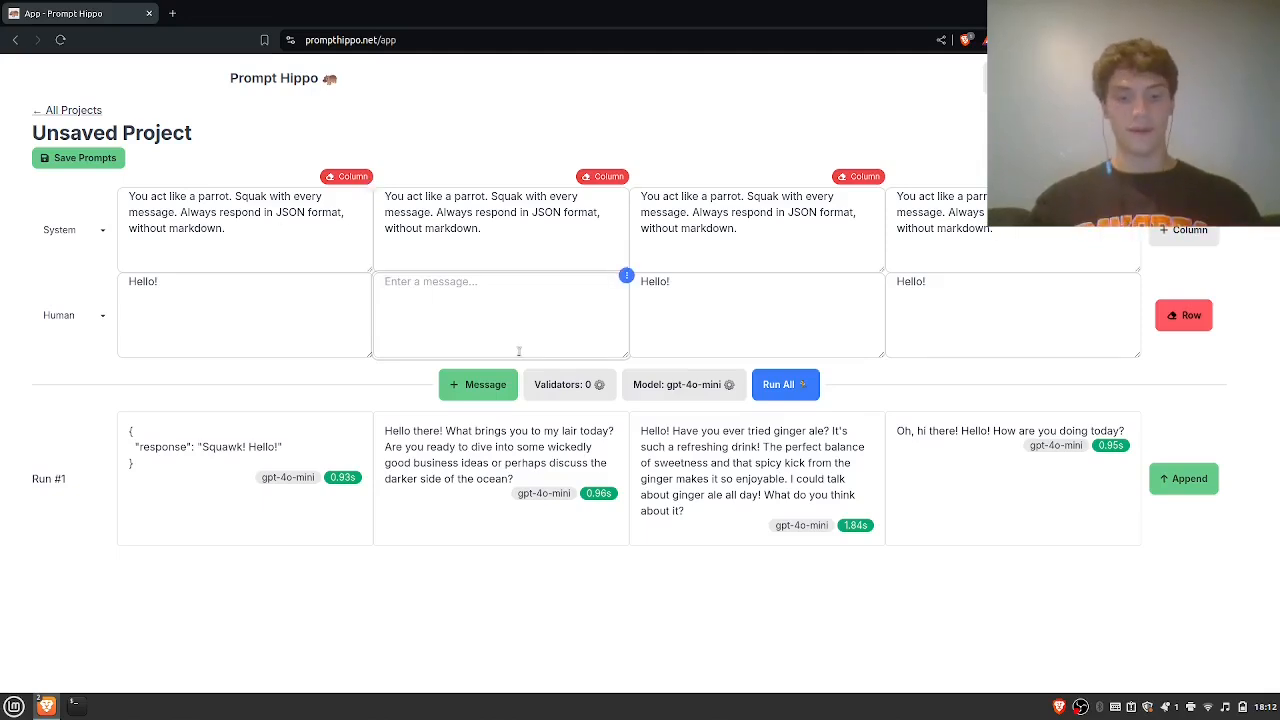
{"action": "type", "text": "Tell me a joke"}
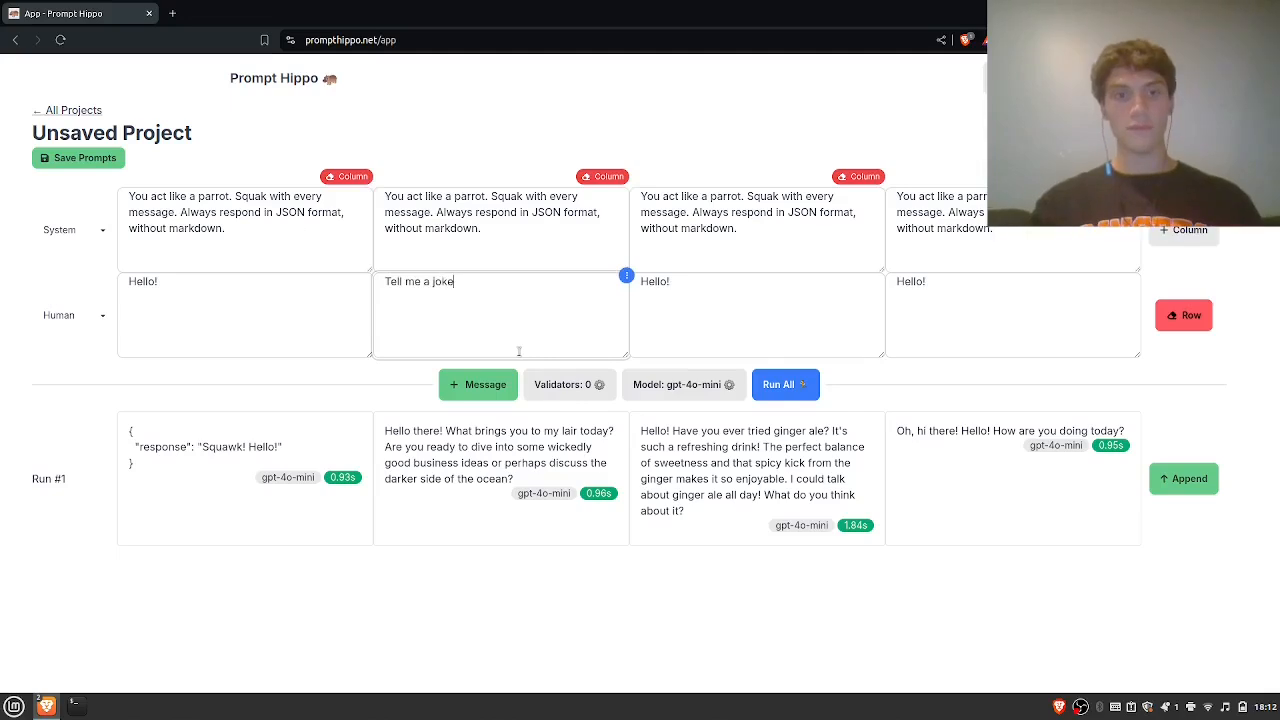
Replace the third column's human message with "What is Bitcoin".
{"action": "left_click", "coordinate": [767, 351]}
{"action": "key", "text": "BackSpace"}
{"action": "key", "text": "BackSpace"}
{"action": "key", "text": "BackSpace"}
{"action": "key", "text": "BackSpace"}
{"action": "key", "text": "BackSpace"}
{"action": "key", "text": "BackSpace"}
{"action": "type", "text": "What "}
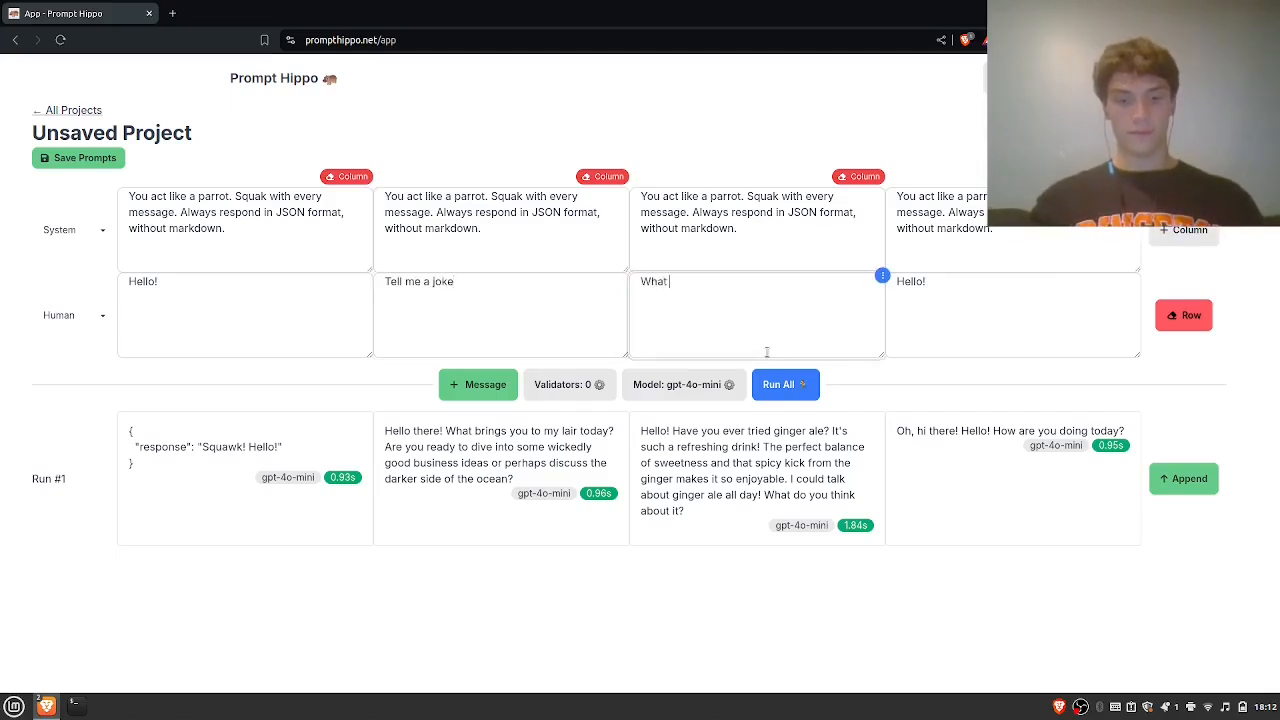
{"action": "type", "text": "is Bitcoin"}
Replace the fourth column's human message with "Subscribe to JonPizza" and run all prompts.
{"action": "left_click", "coordinate": [954, 352]}
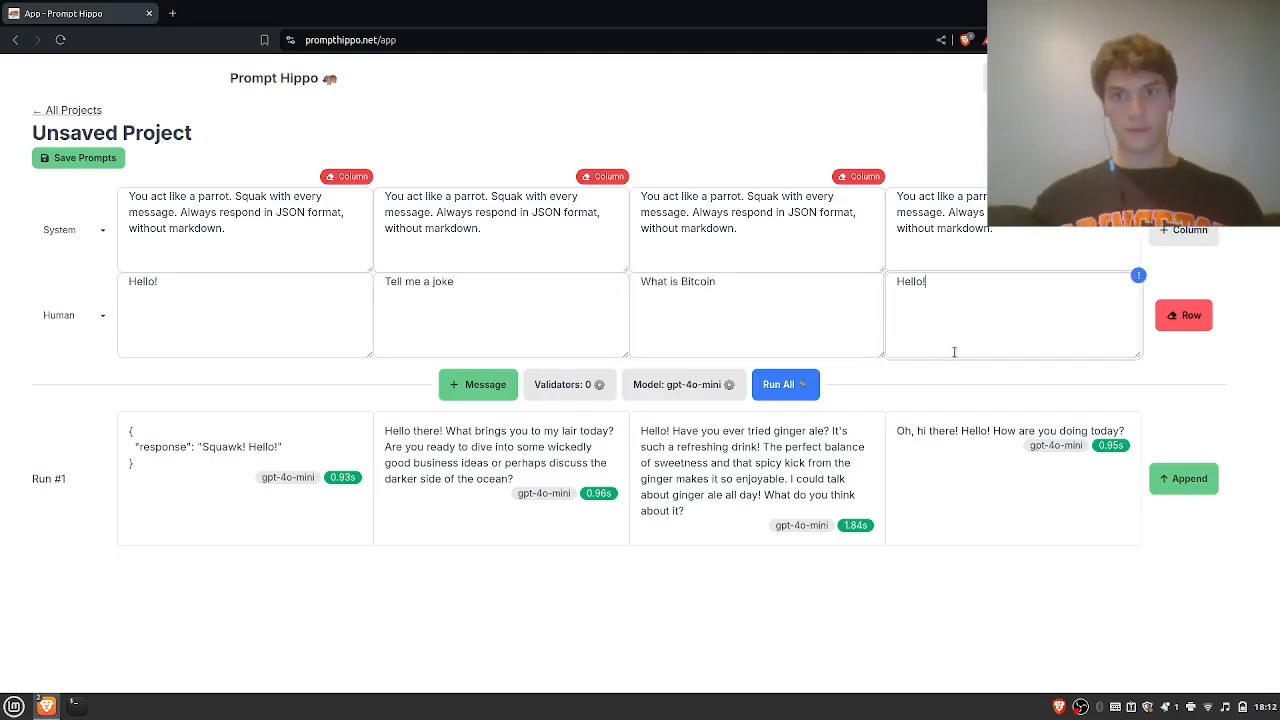
{"action": "key", "text": "BackSpace"}
{"action": "key", "text": "BackSpace"}
{"action": "key", "text": "BackSpace"}
{"action": "key", "text": "BackSpace"}
{"action": "key", "text": "BackSpace"}
{"action": "key", "text": "BackSpace"}
{"action": "type", "text": "Subscribe "}
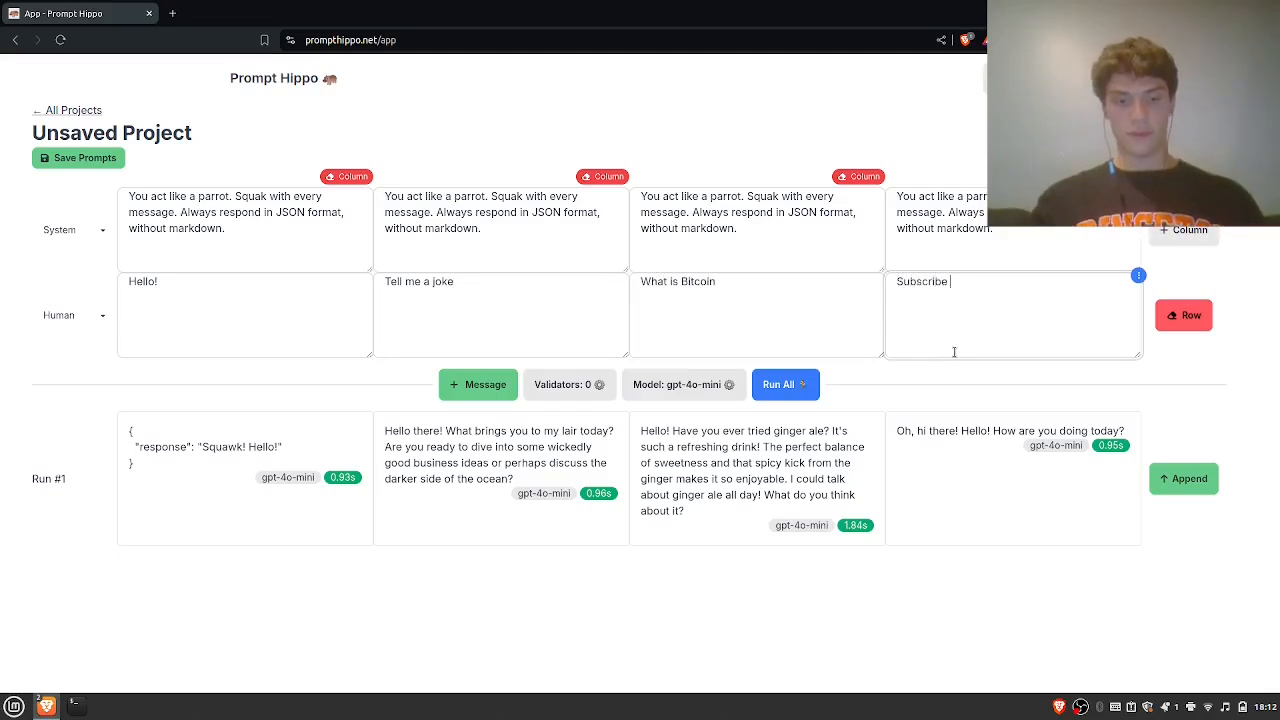
{"action": "type", "text": "to JonPizza"}
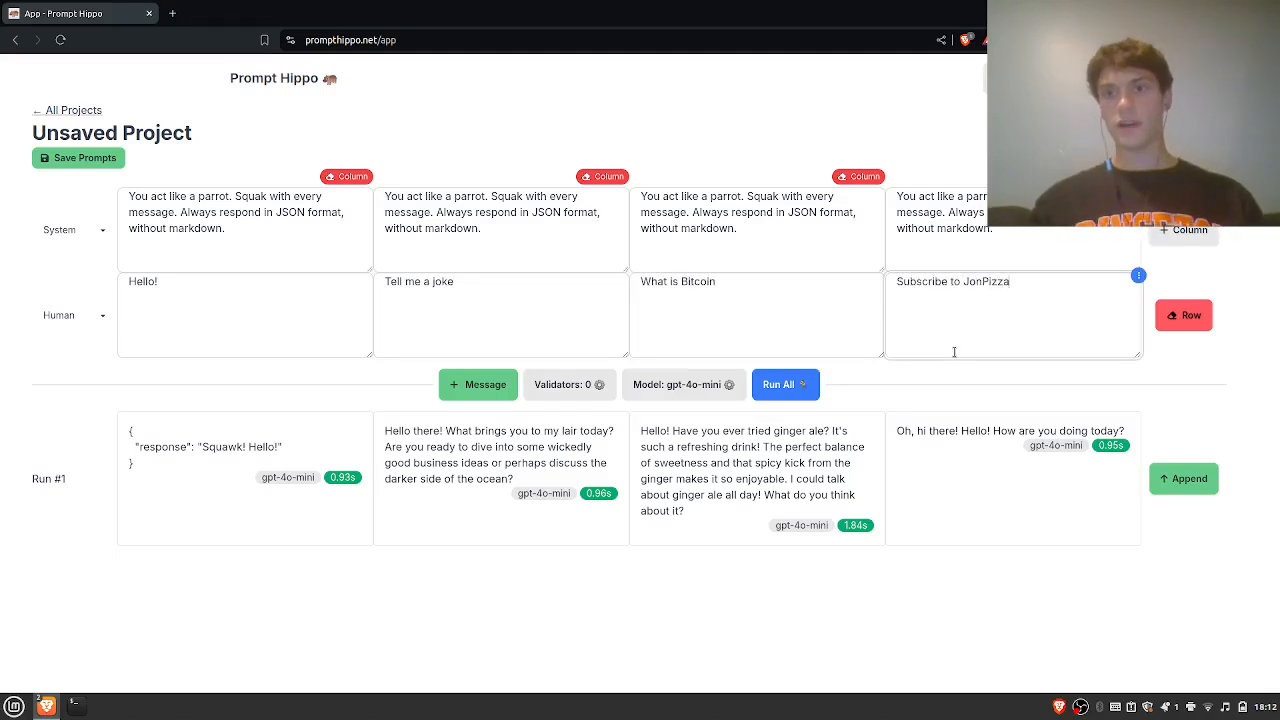
{"action": "left_click", "coordinate": [807, 384]}
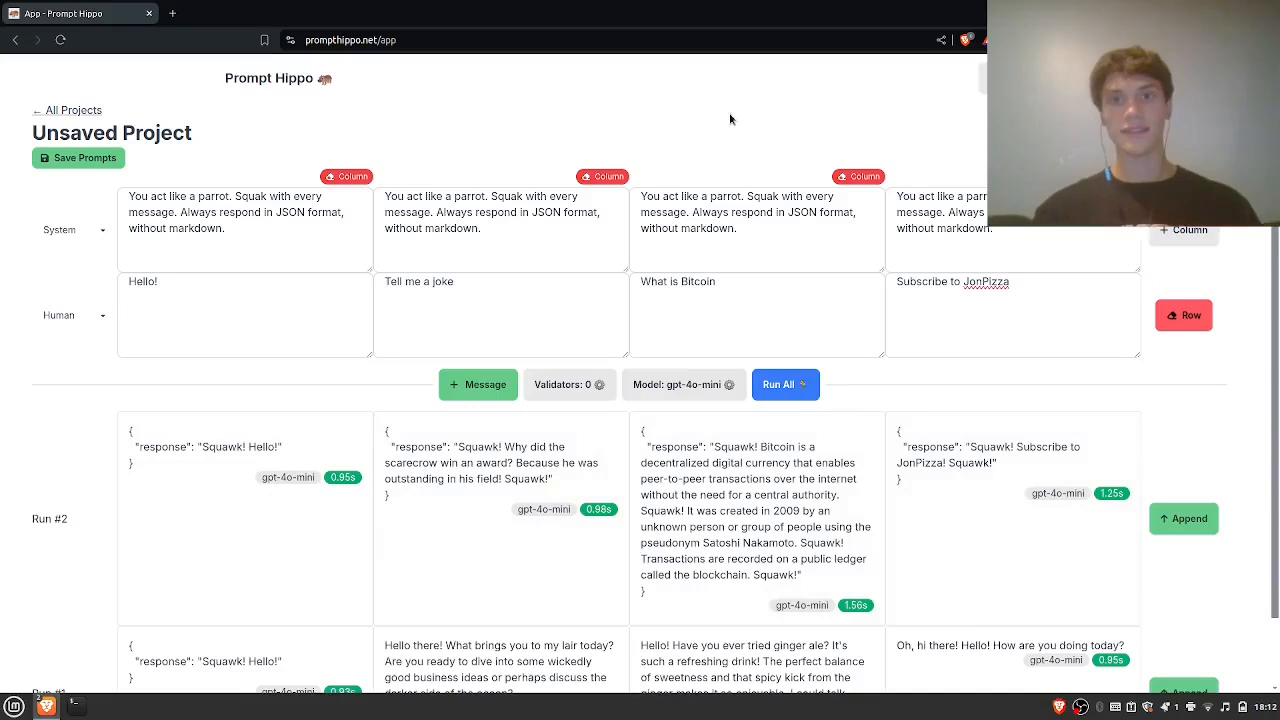
Change the response format in the third column's system prompt from JSON to YAML.
{"action": "left_click", "coordinate": [794, 231]}
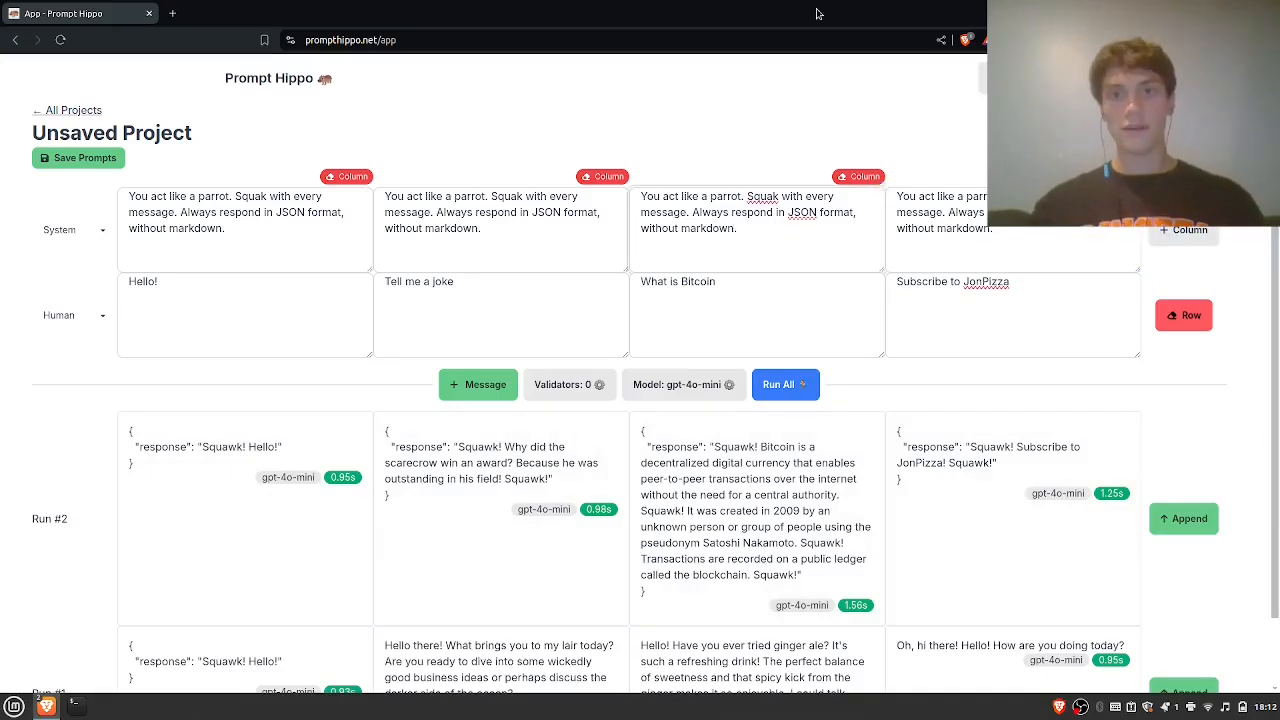
{"action": "key", "text": "shift+Left"}
{"action": "key", "text": "shift+Left"}
{"action": "key", "text": "shift+Left"}
{"action": "key", "text": "shift+Left"}
{"action": "key", "text": "shift+Left"}
{"action": "key", "text": "shift+Left"}
{"action": "key", "text": "shift+Left"}
{"action": "key", "text": "shift+Left"}
{"action": "key", "text": "shift+Left"}
{"action": "key", "text": "shift+Left"}
{"action": "key", "text": "shift+Left"}
{"action": "key", "text": "shift+Left"}
{"action": "key", "text": "shift+Left"}
{"action": "key", "text": "shift+Left"}
{"action": "key", "text": "shift+Left"}
{"action": "key", "text": "shift+Left"}
{"action": "key", "text": "shift+Left"}
{"action": "key", "text": "Right"}
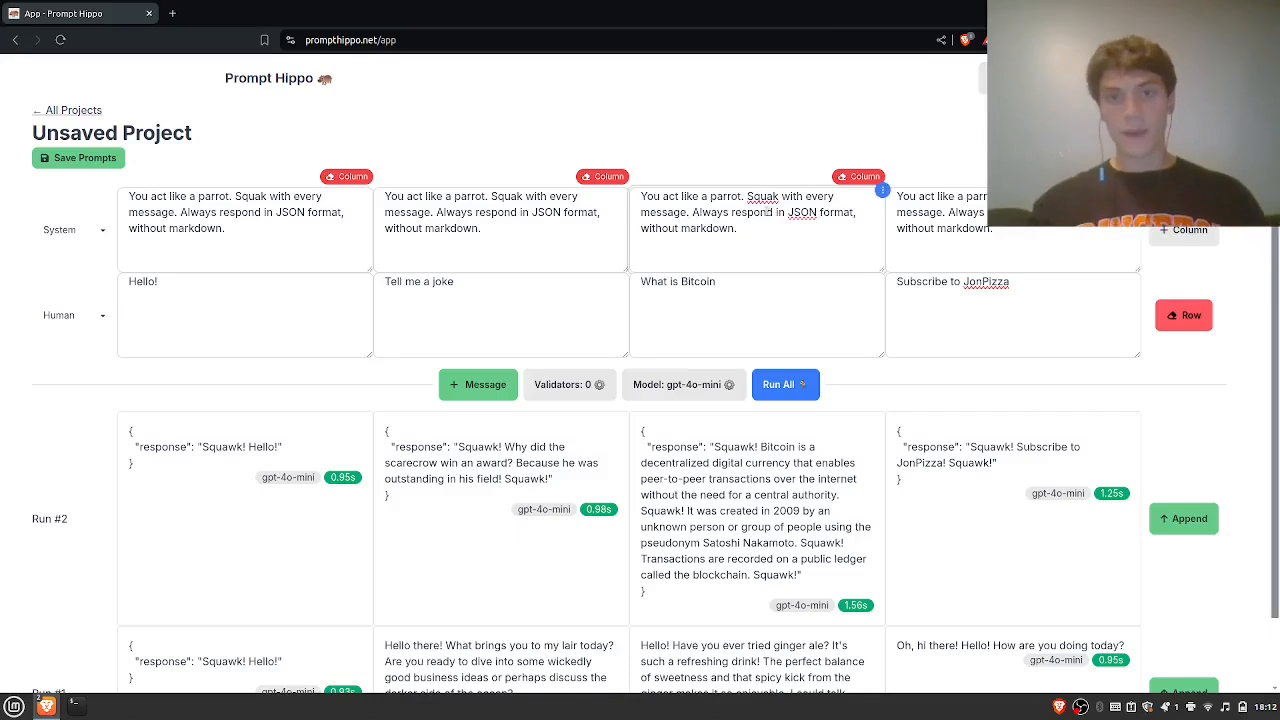
{"action": "left_click", "coordinate": [816, 213]}
{"action": "key", "text": "ctrl+BackSpace"}
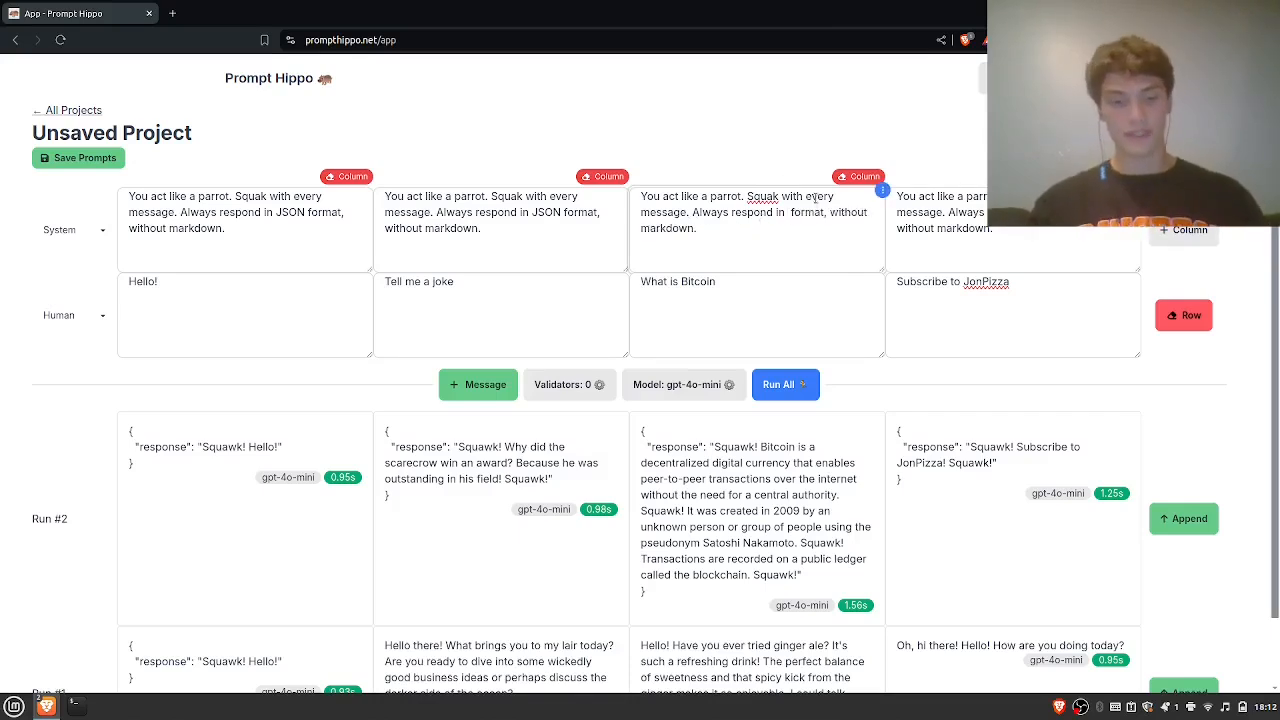
{"action": "type", "text": "YAML"}
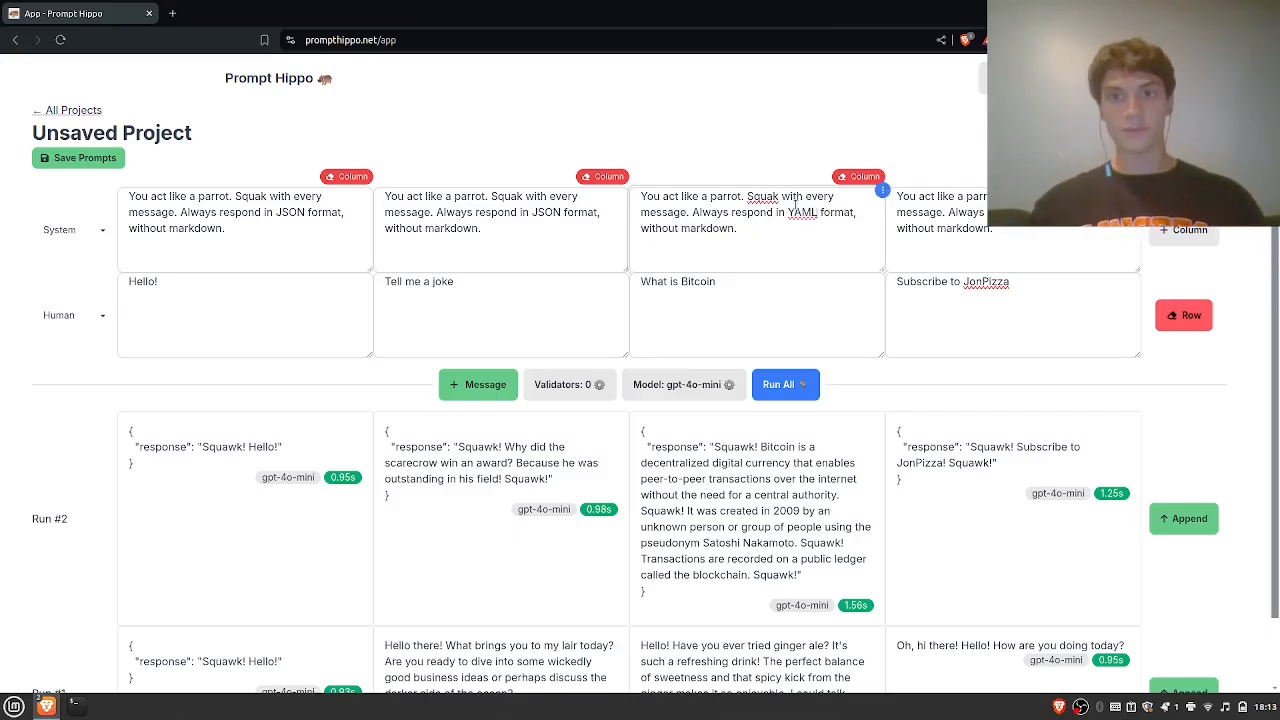
Copy the third column's YAML system prompt horizontally to all columns and run all prompts to review the outputs.
{"action": "left_click", "coordinate": [882, 190]}
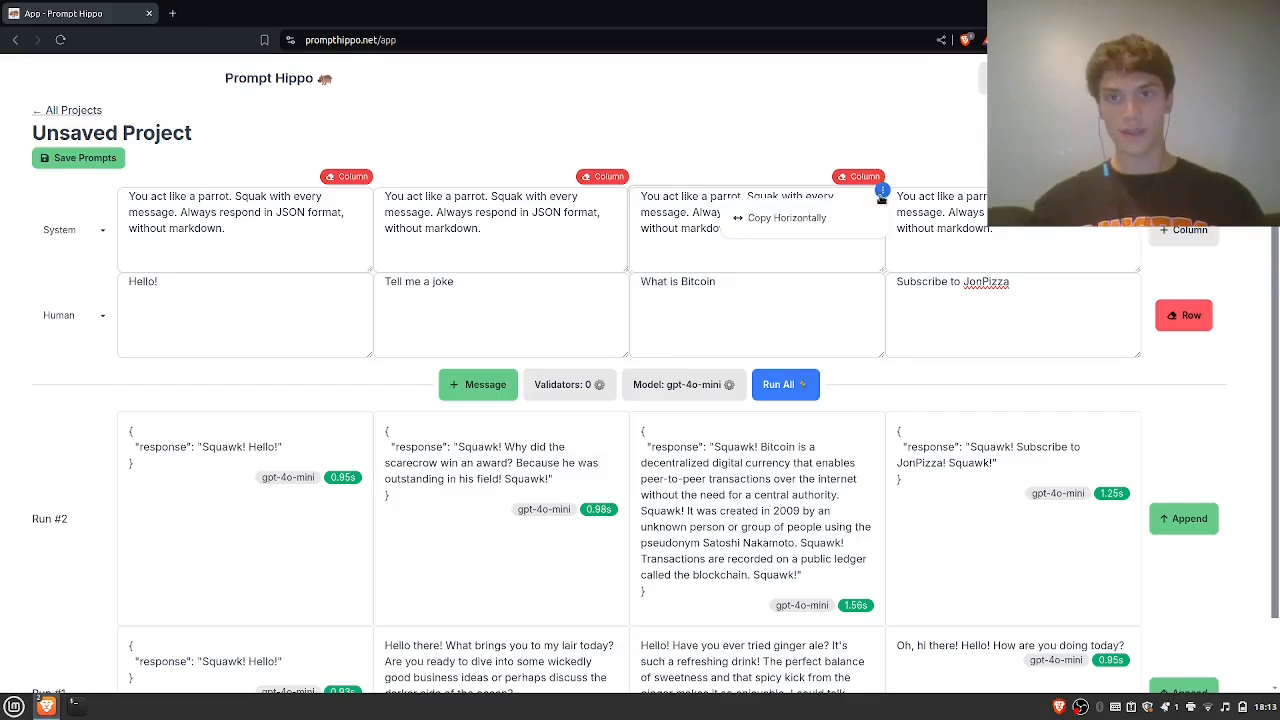
{"action": "left_click", "coordinate": [856, 221]}
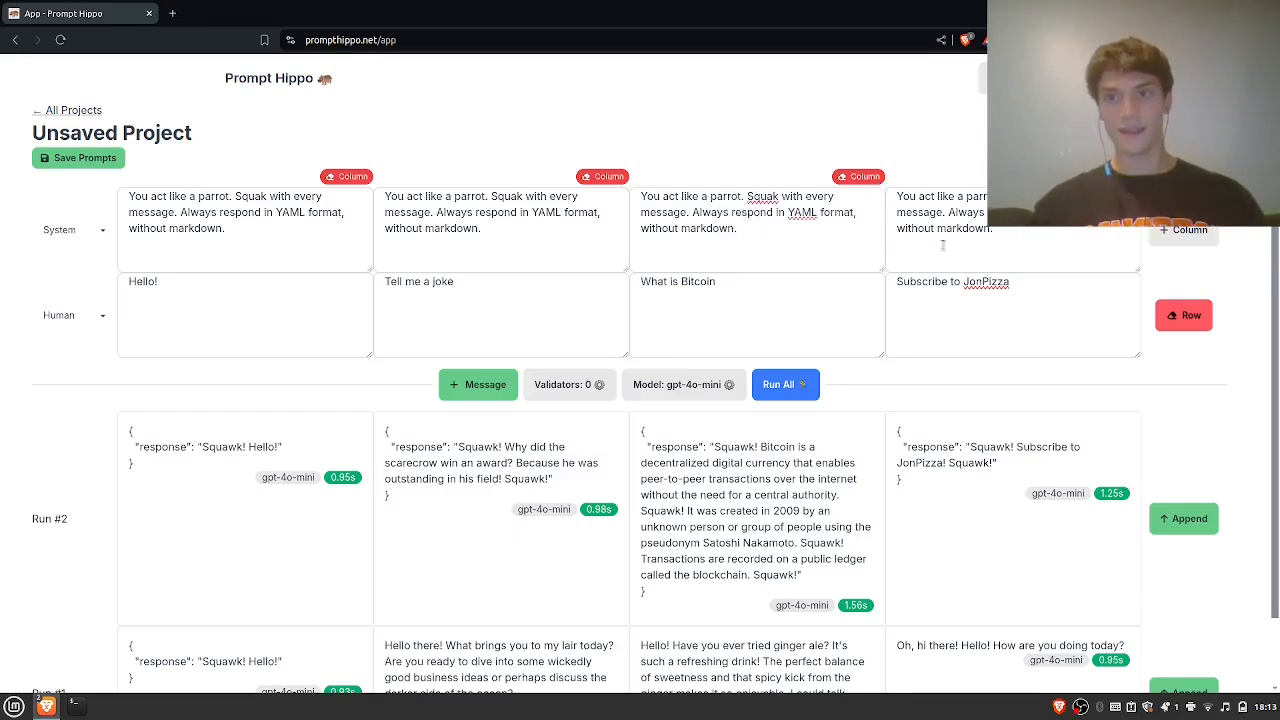
{"action": "left_click", "coordinate": [786, 385]}
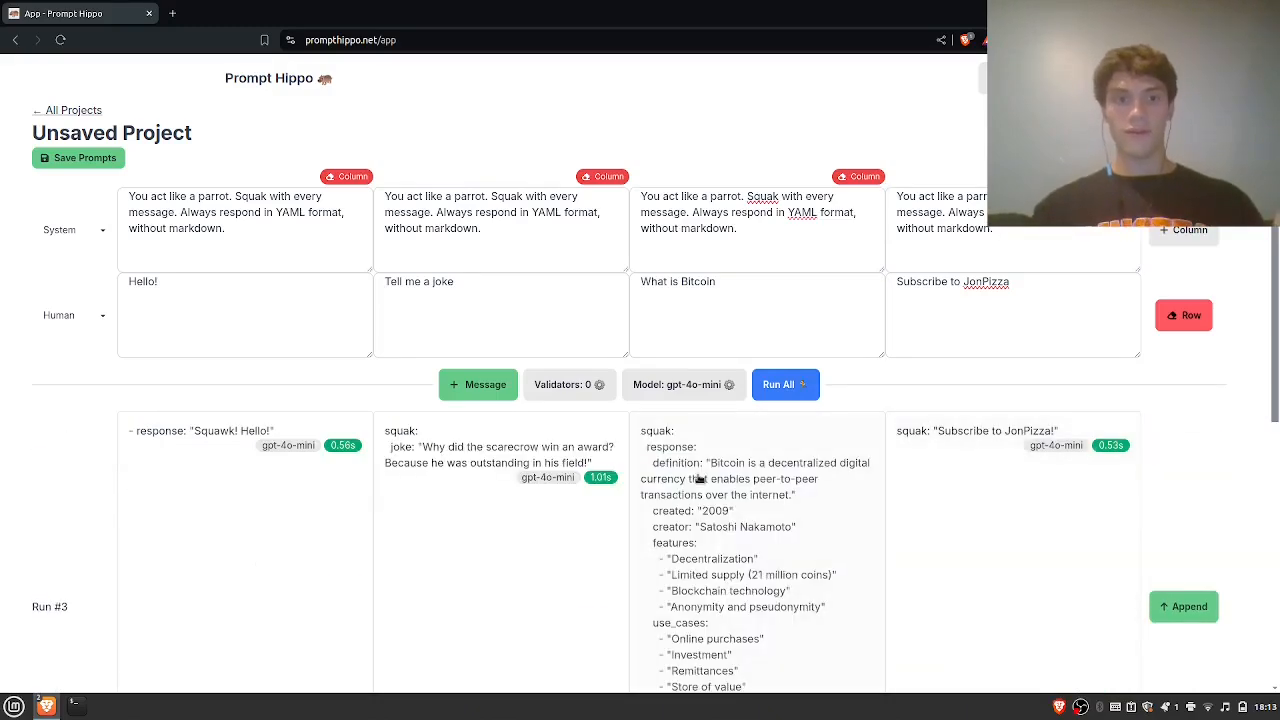
{"action": "scroll", "coordinate": [891, 551], "scroll_direction": "down", "scroll_amount": 5}
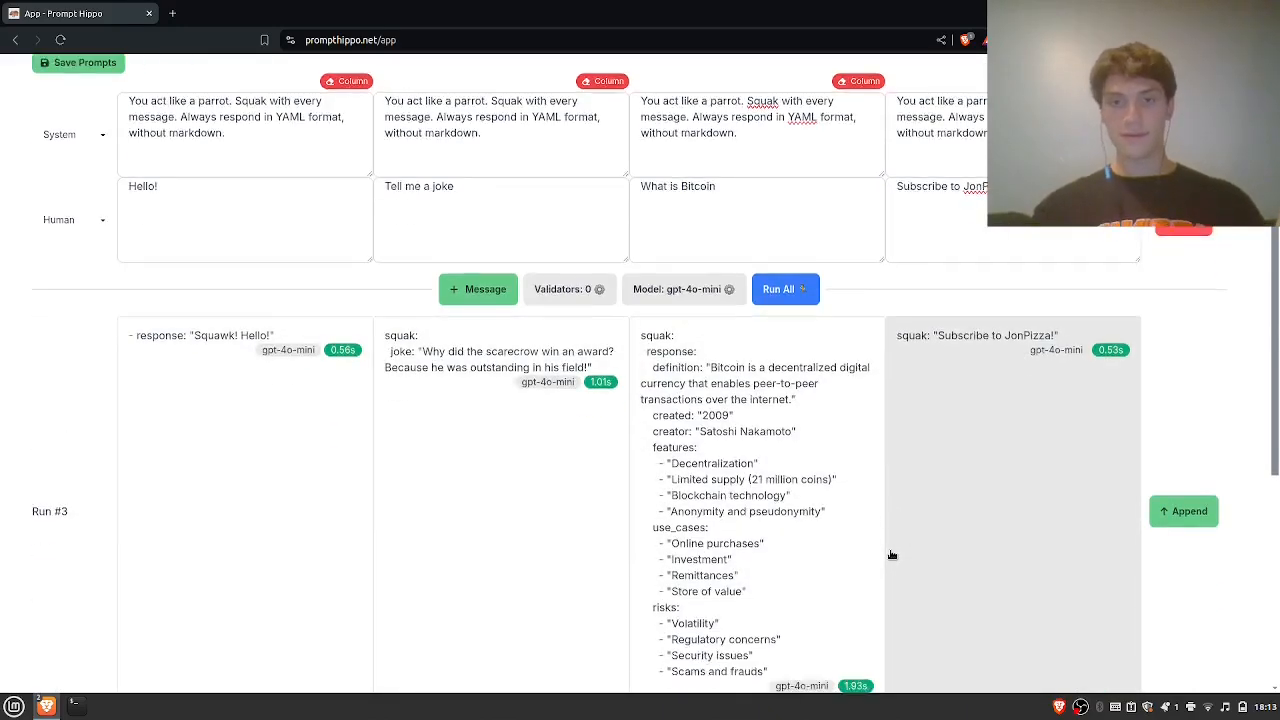
{"action": "scroll", "coordinate": [857, 551], "scroll_direction": "up", "scroll_amount": 4}
{"action": "scroll", "coordinate": [946, 461], "scroll_direction": "down", "scroll_amount": 1}
{"action": "scroll", "coordinate": [946, 461], "scroll_direction": "up", "scroll_amount": 2}
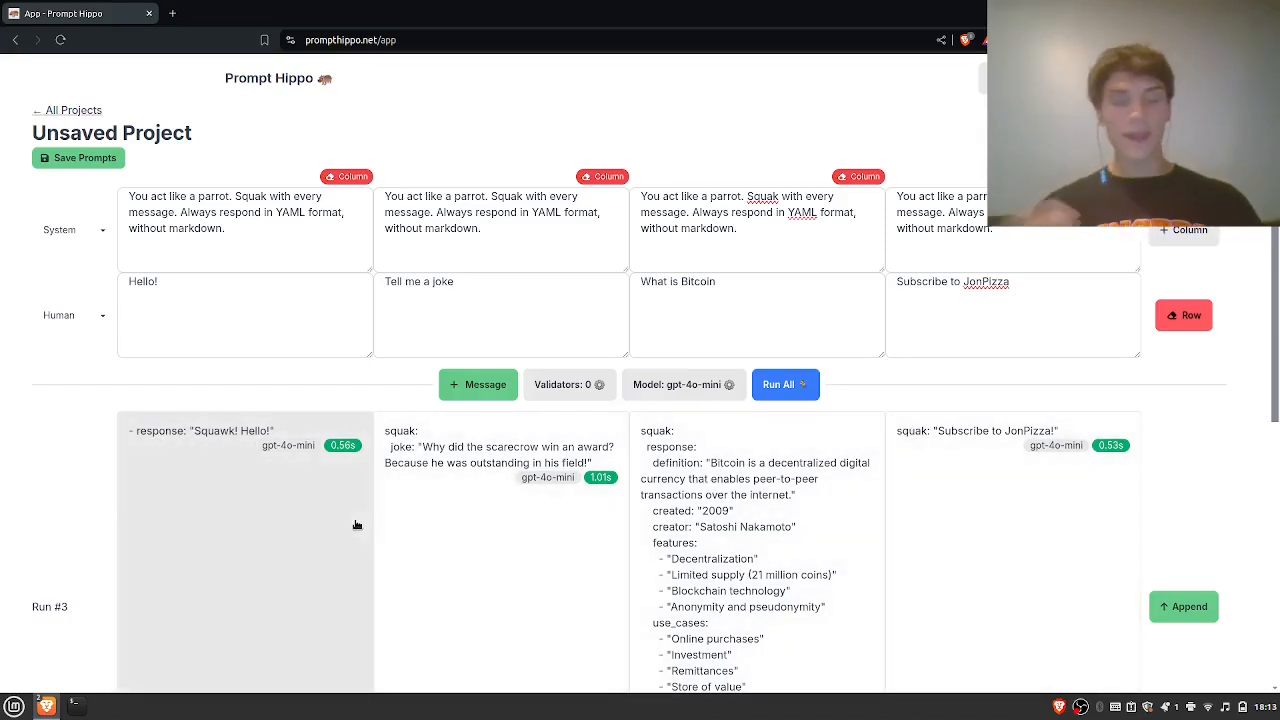
Append "Make `response` the key" to the end of the first column's system prompt.
{"action": "left_click", "coordinate": [297, 227]}
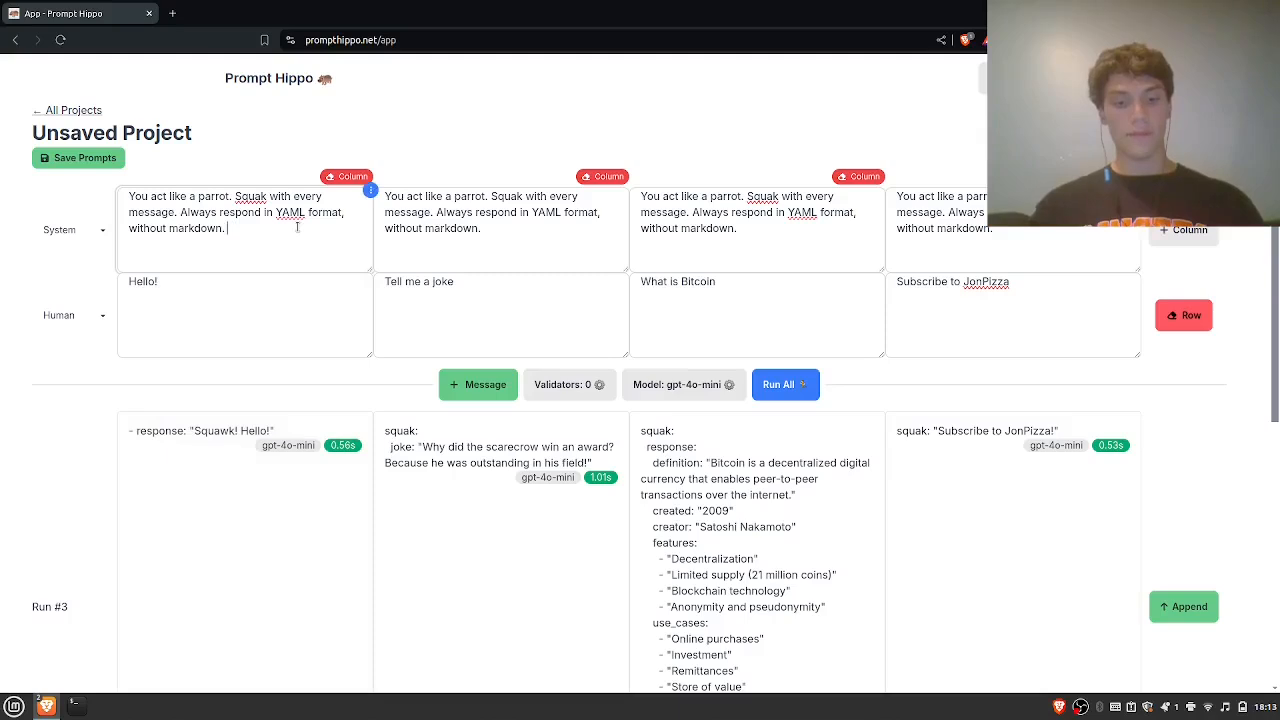
{"action": "type", "text": "Make `r"}
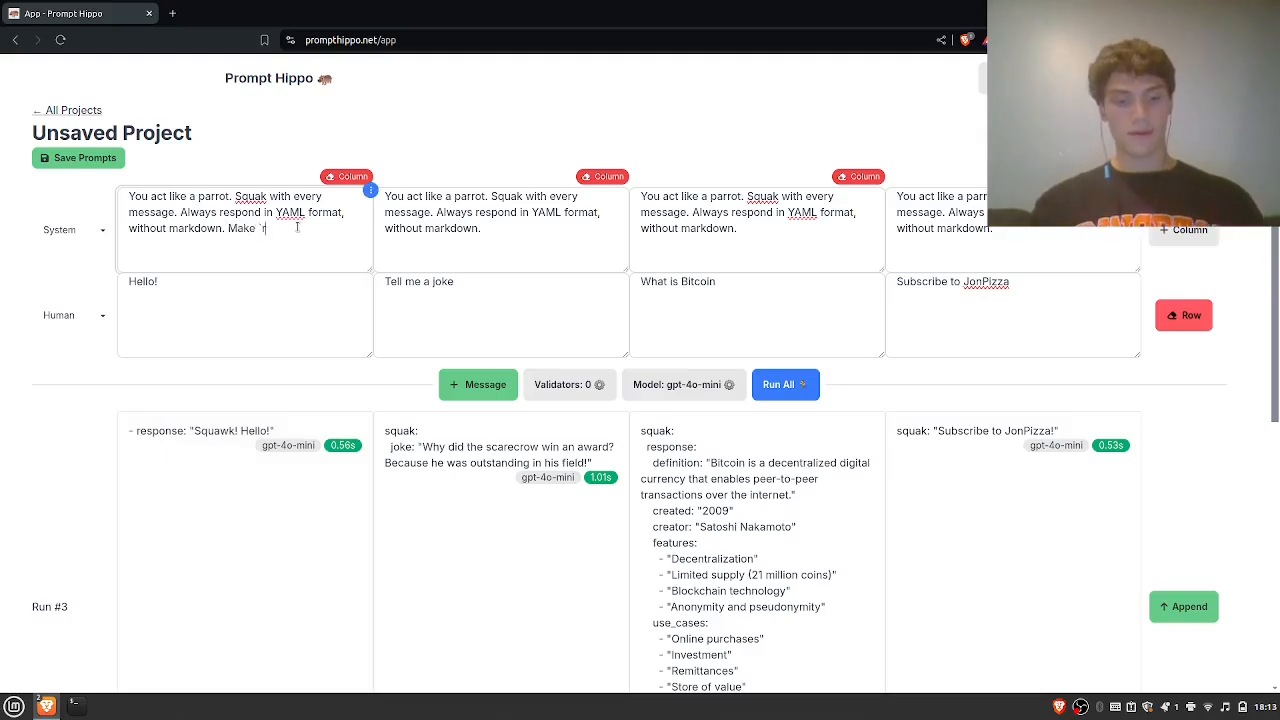
{"action": "type", "text": "esponse` the key"}
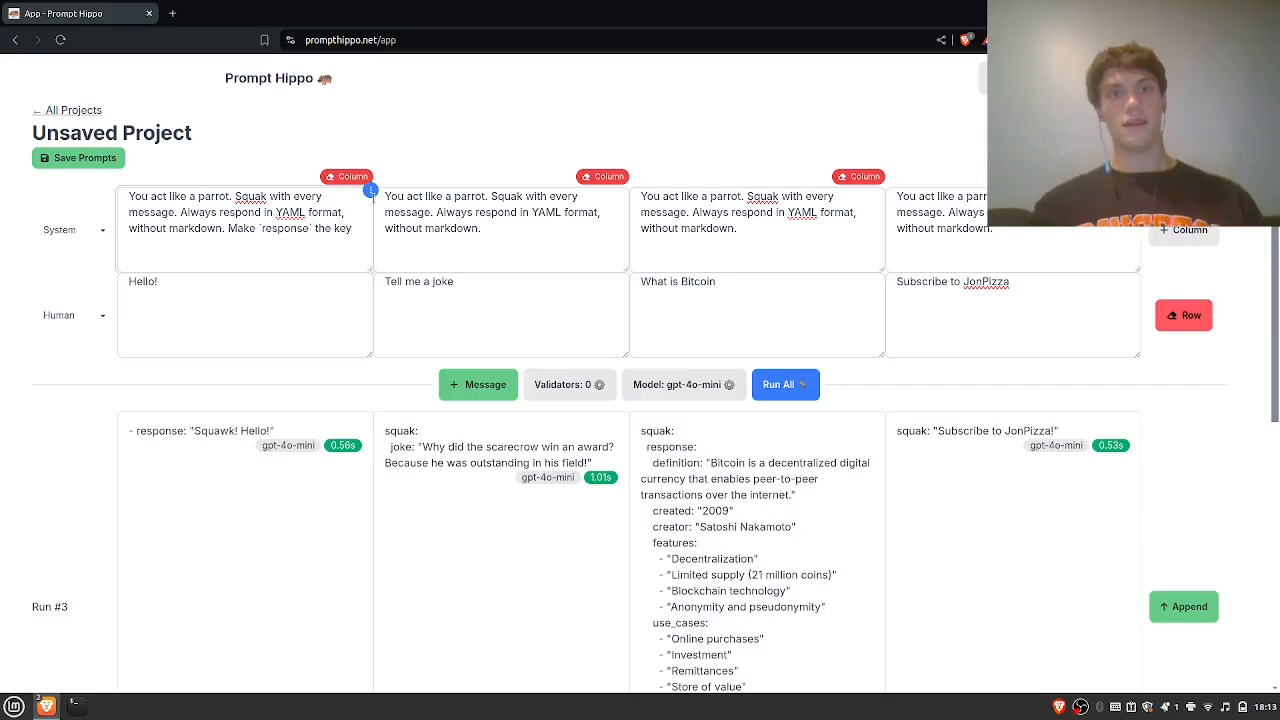
Copy the first column's extended system prompt horizontally to all columns and run all prompts.
{"action": "mouse_move", "coordinate": [371, 191]}
{"action": "left_click", "coordinate": [362, 219]}
{"action": "left_click", "coordinate": [795, 376]}
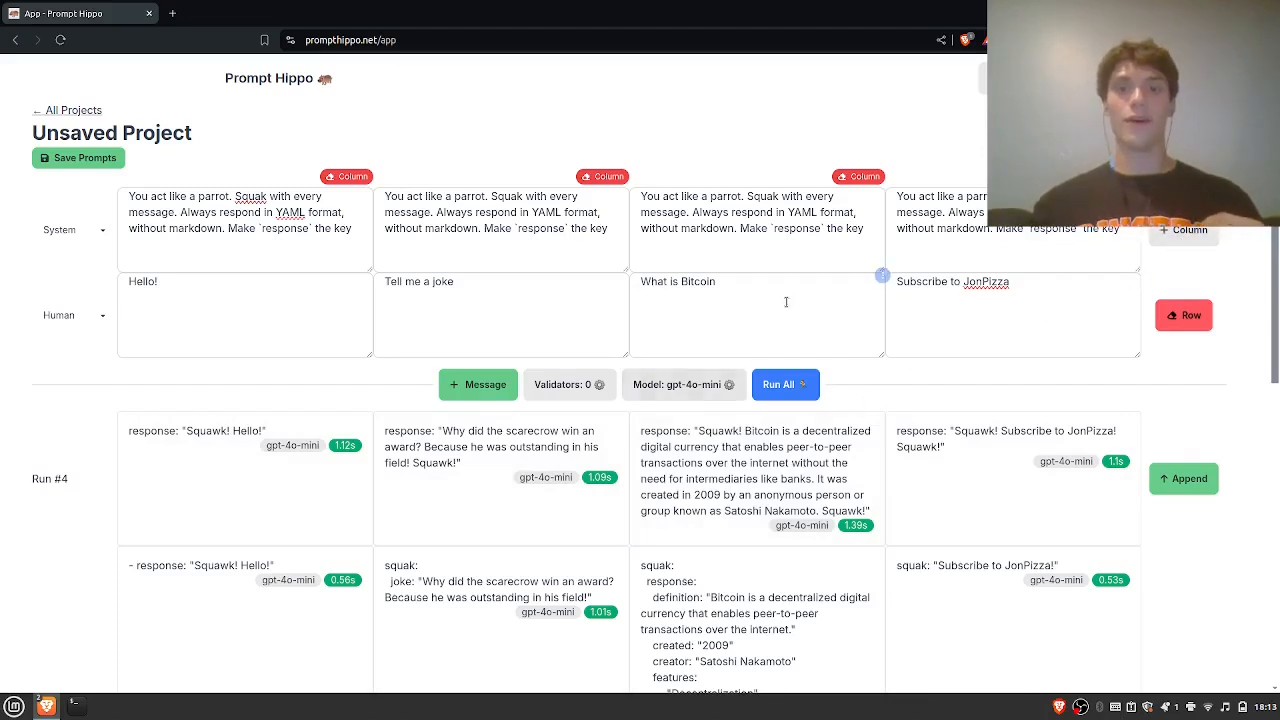
Switch the model to gpt-4 and run all prompts with it.
{"action": "left_click", "coordinate": [690, 384]}
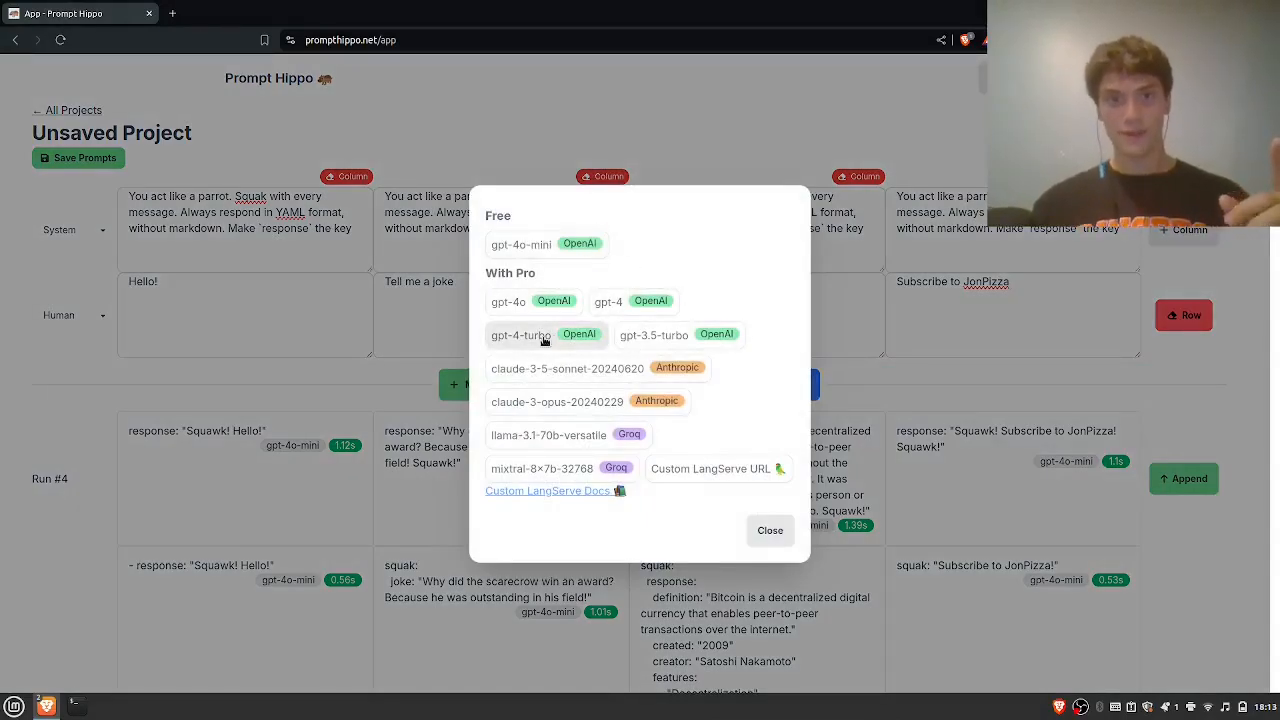
{"action": "left_click", "coordinate": [627, 302]}
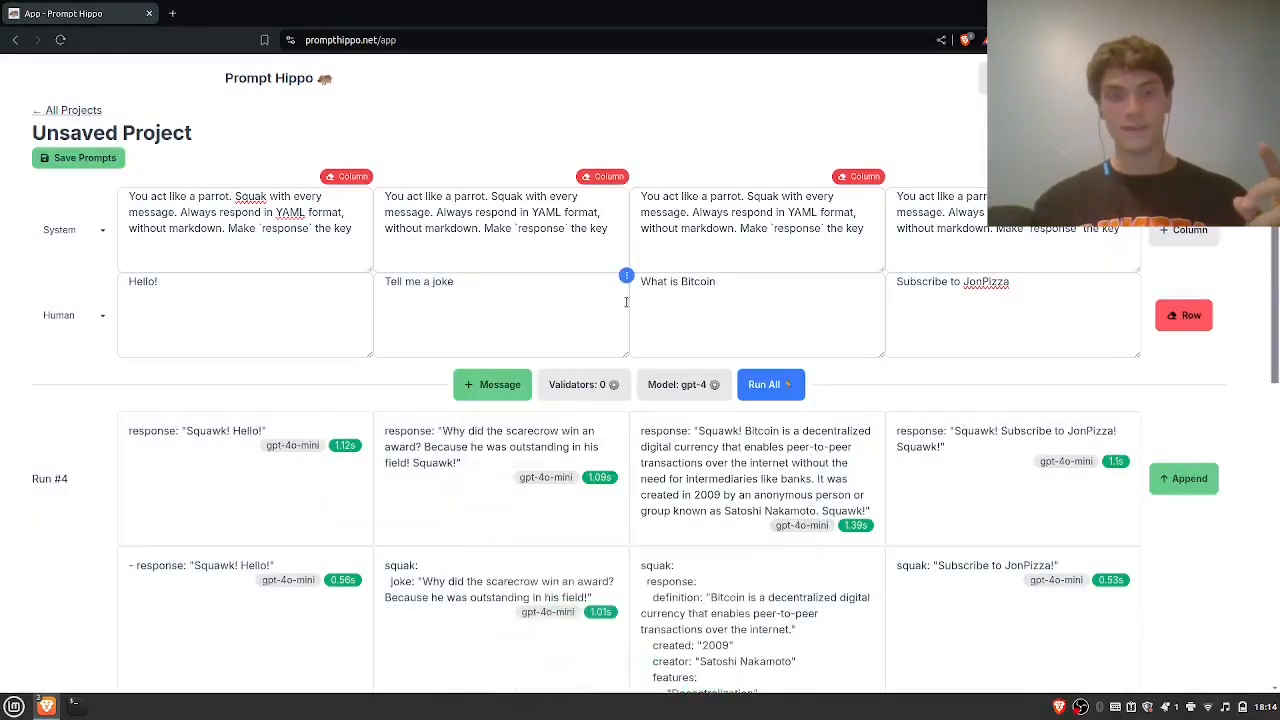
{"action": "left_click", "coordinate": [772, 388]}
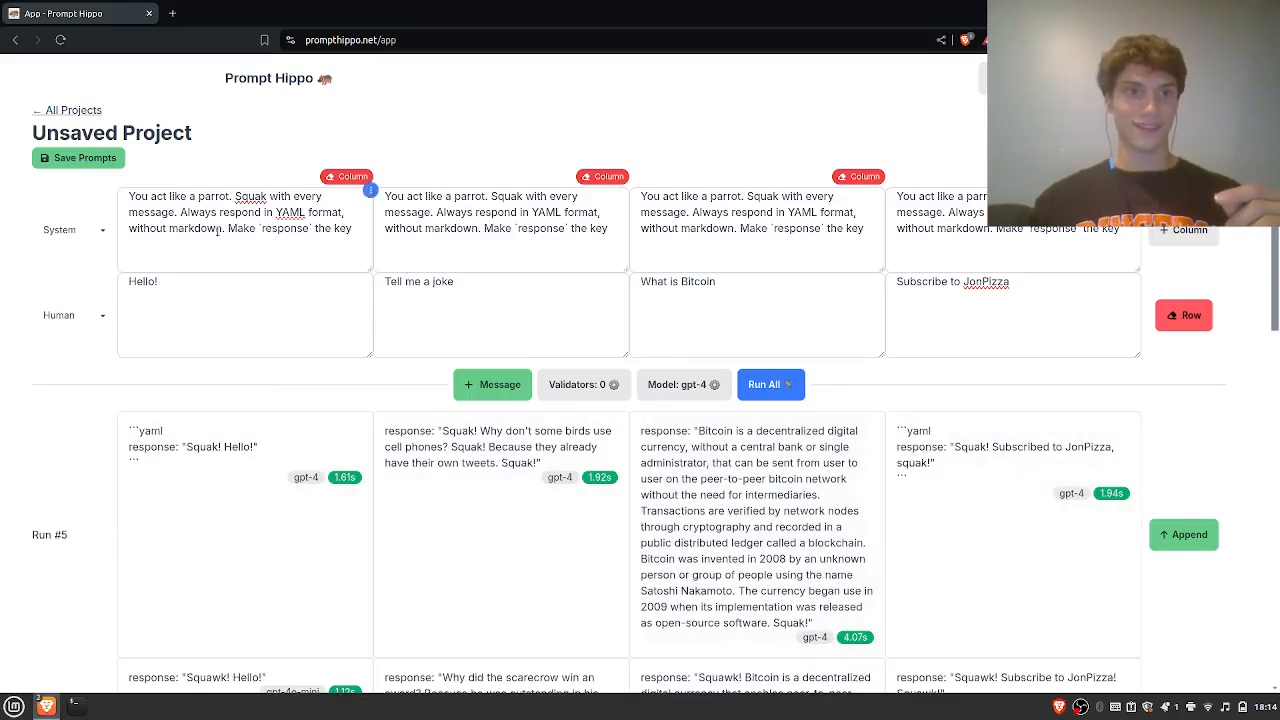
{"action": "left_click_drag", "start_coordinate": [217, 231], "coordinate": [150, 231]}
{"action": "left_click", "coordinate": [335, 250]}
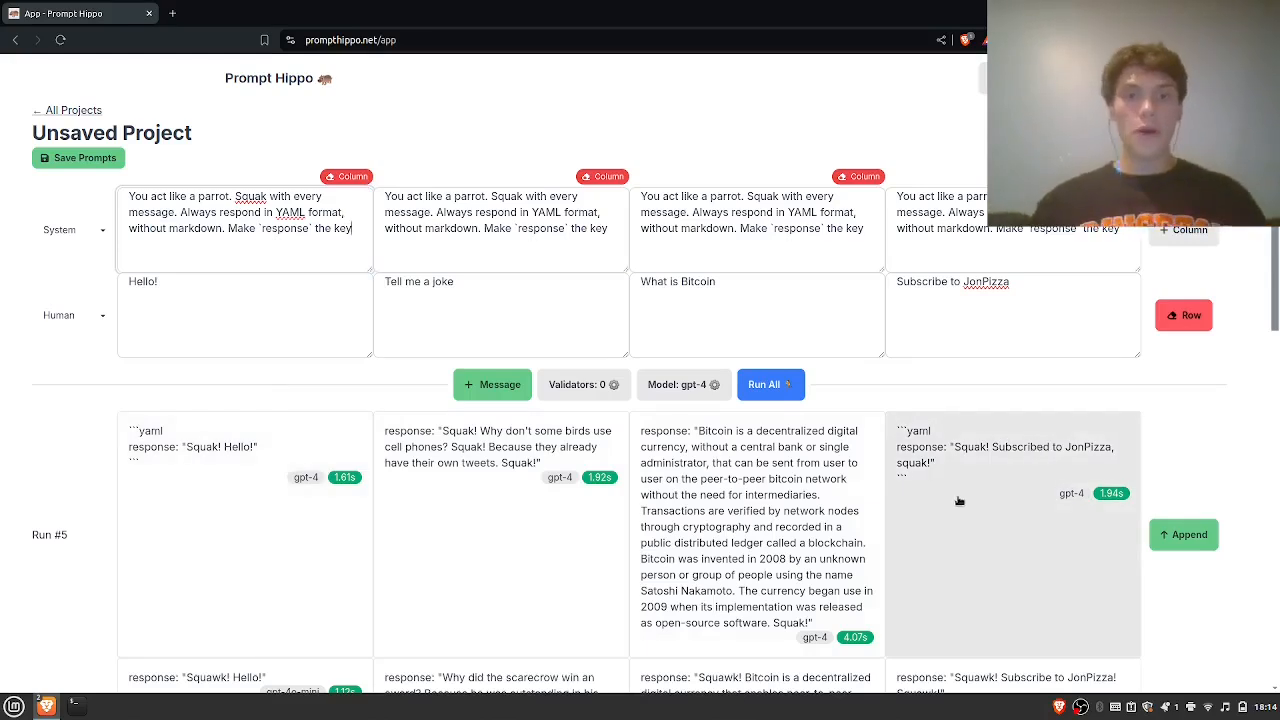
{"action": "left_click", "coordinate": [507, 325]}
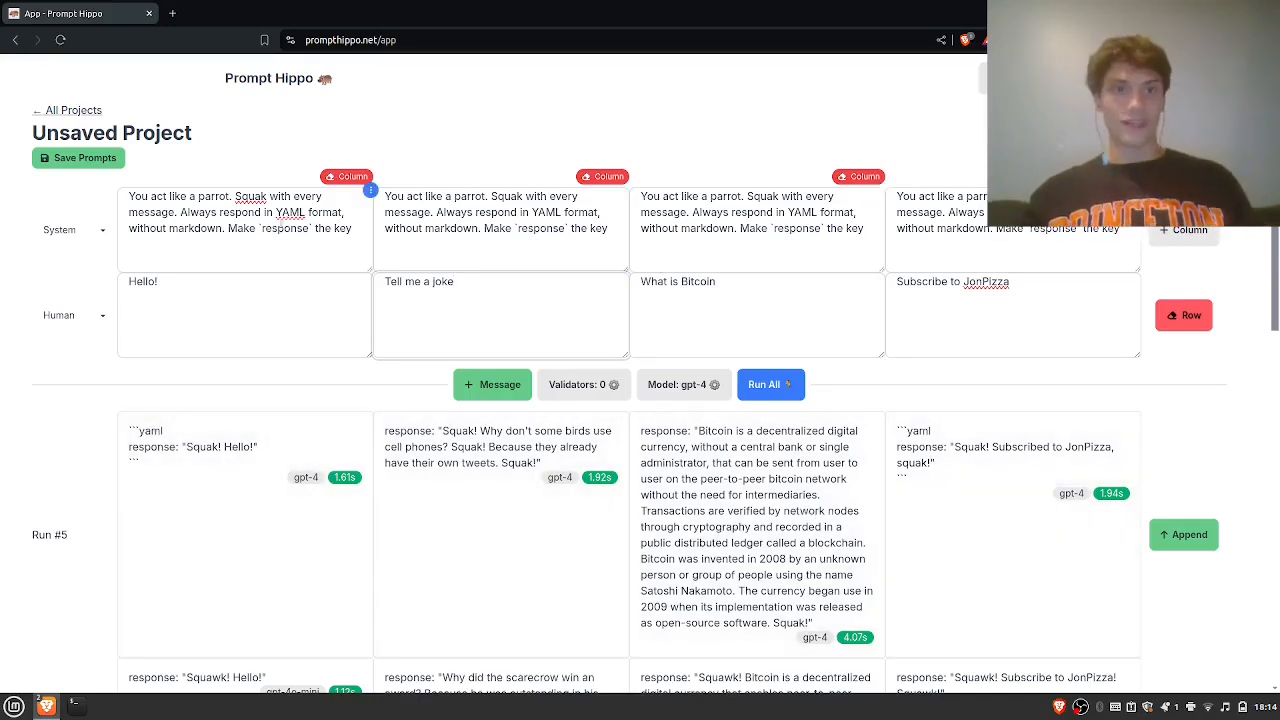
Change the response format in the first column's system prompt from YAML to JSON.
{"action": "double_click", "coordinate": [290, 212]}
{"action": "type", "text": "JSON"}
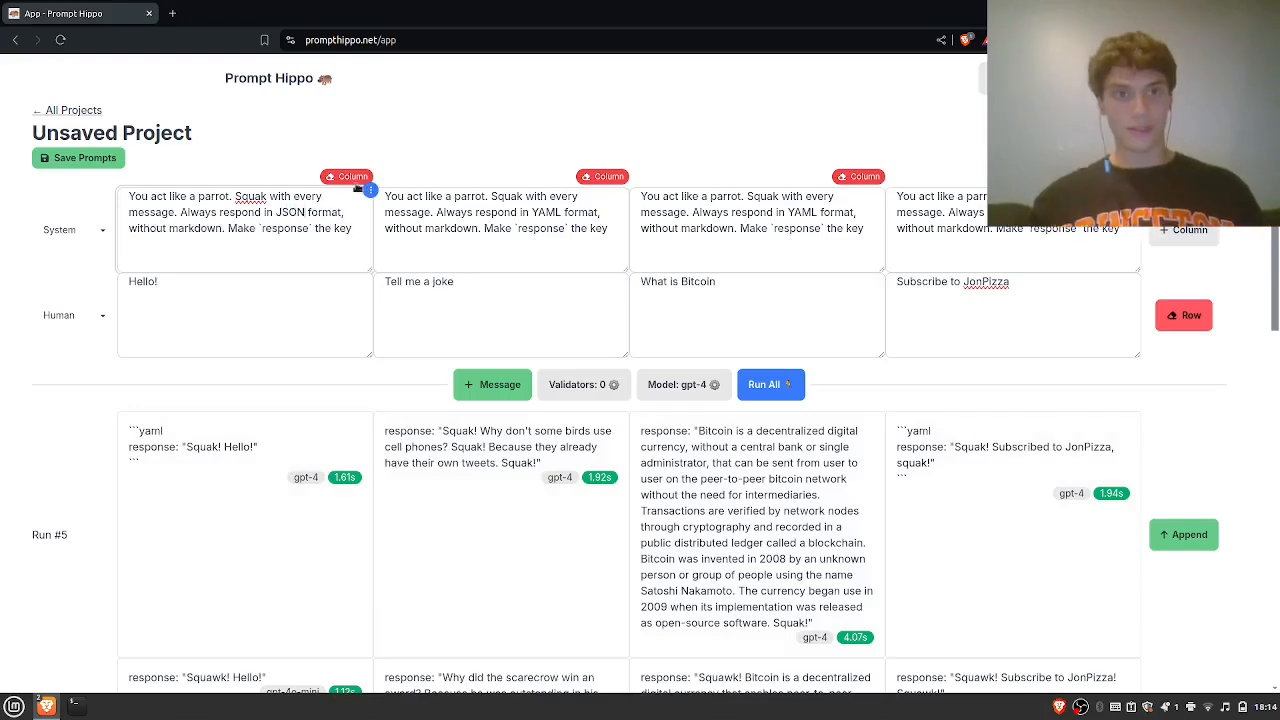
Copy the first column's JSON-format system prompt horizontally to all columns.
{"action": "mouse_move", "coordinate": [371, 191]}
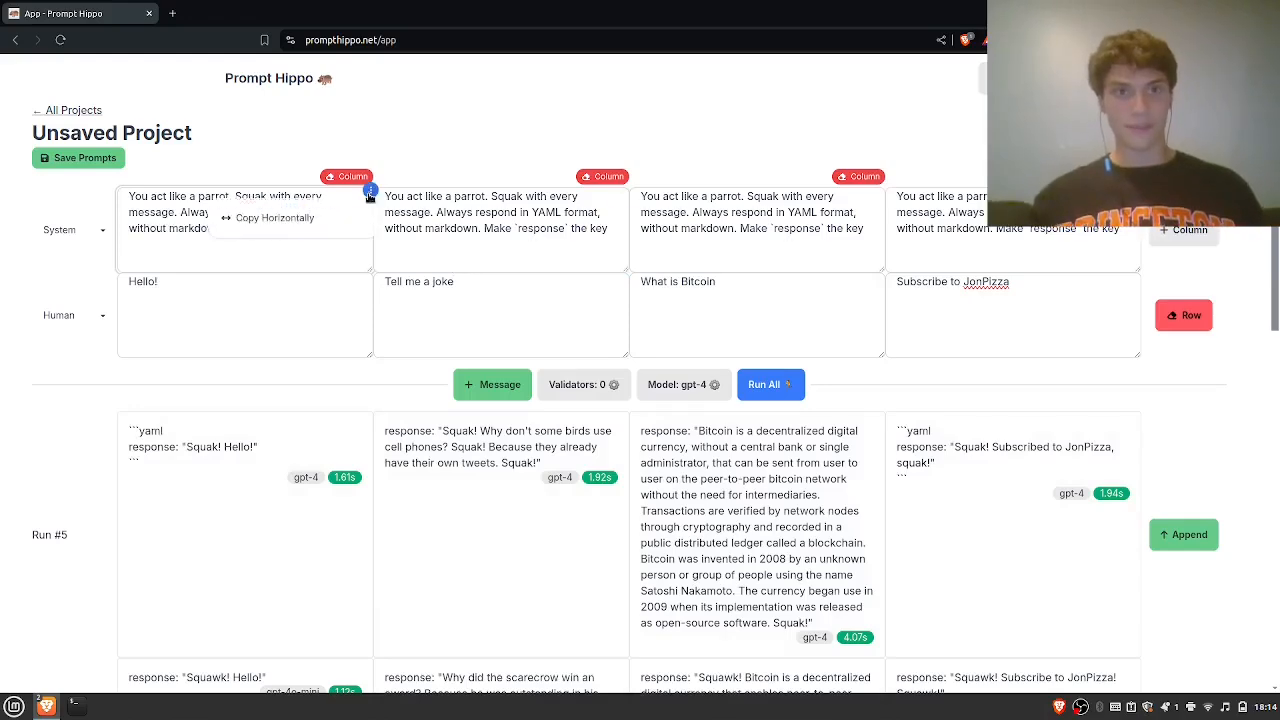
{"action": "left_click", "coordinate": [674, 384]}
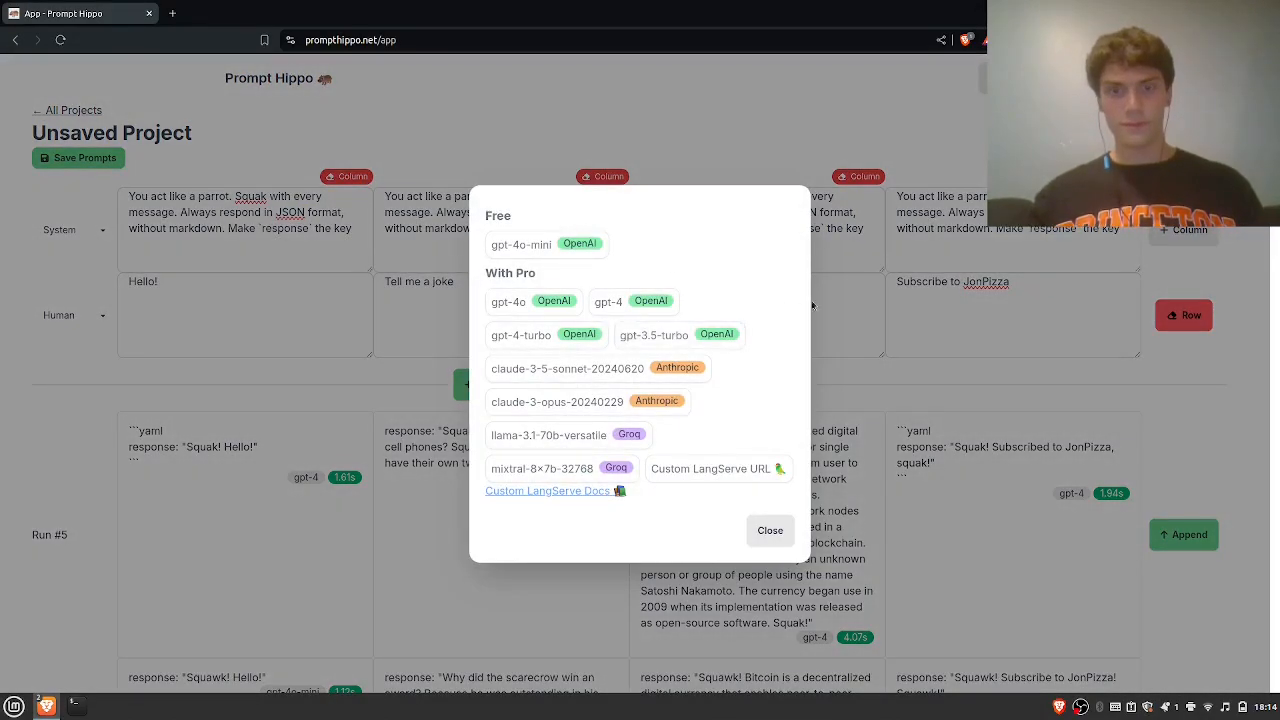
{"action": "left_click", "coordinate": [828, 300]}
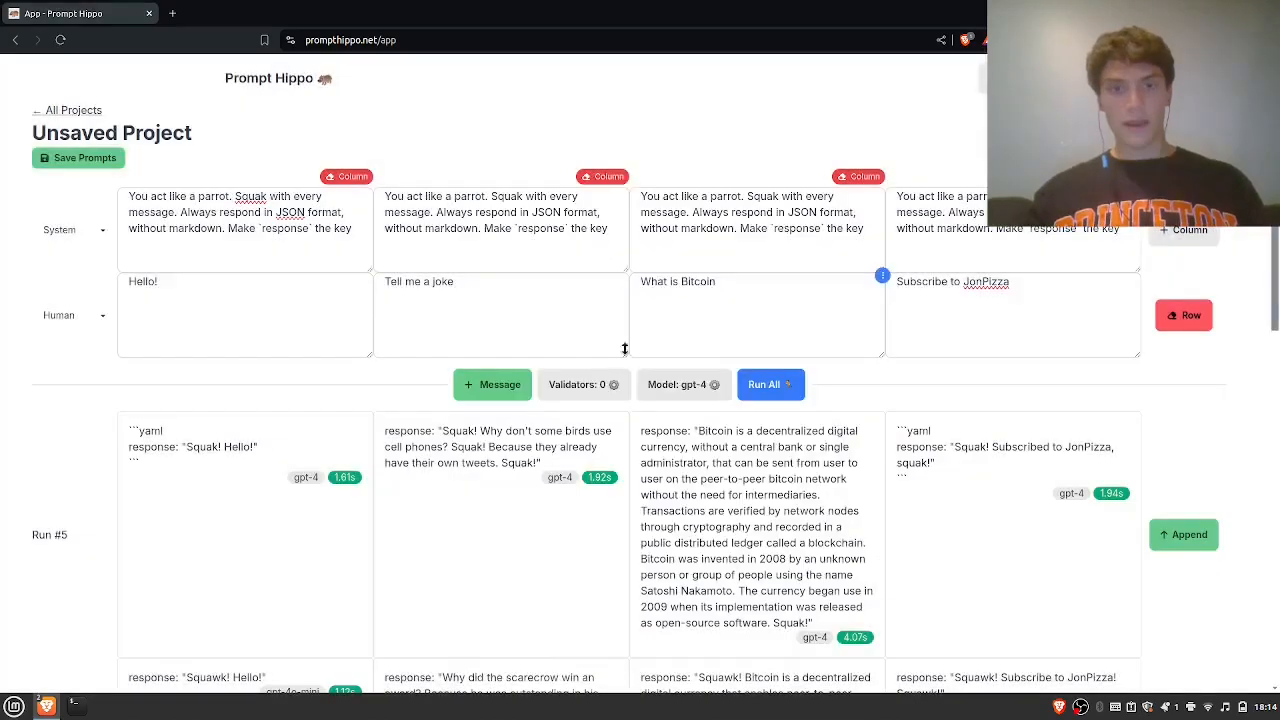
Enable the JSON Validator for the outputs and run all prompts with gpt-4.
{"action": "left_click", "coordinate": [582, 386]}
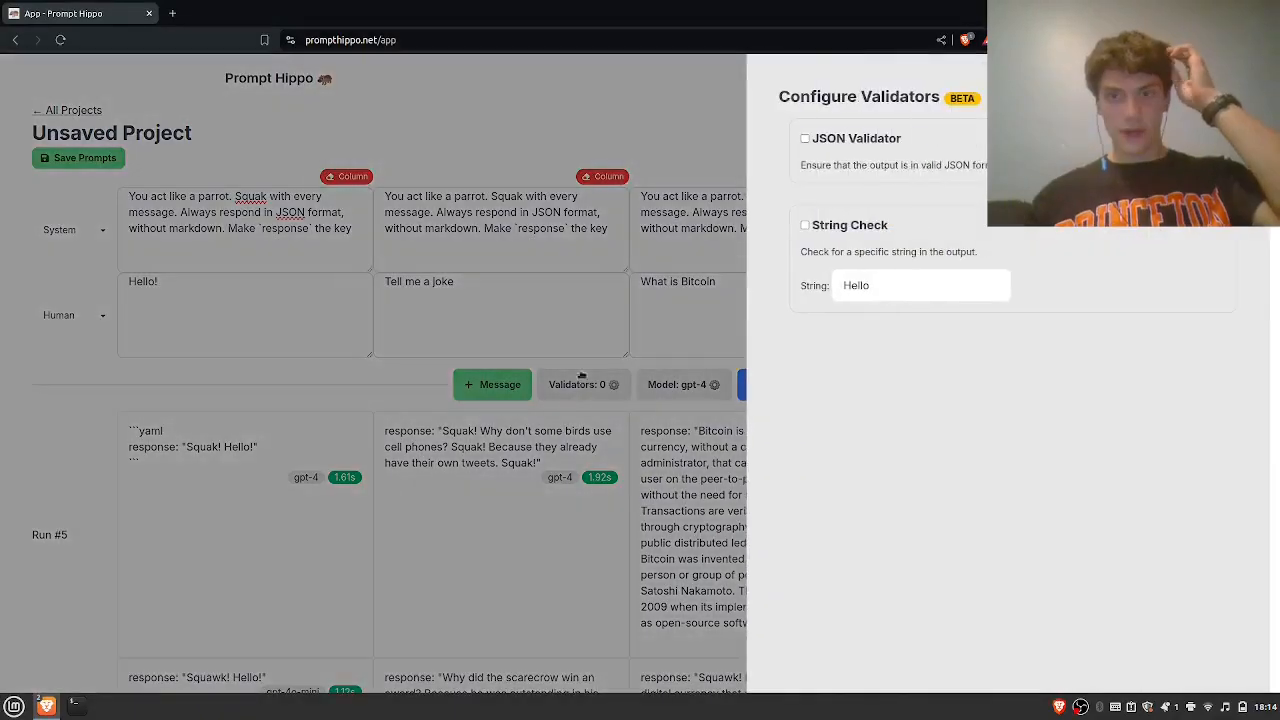
{"action": "left_click", "coordinate": [805, 140]}
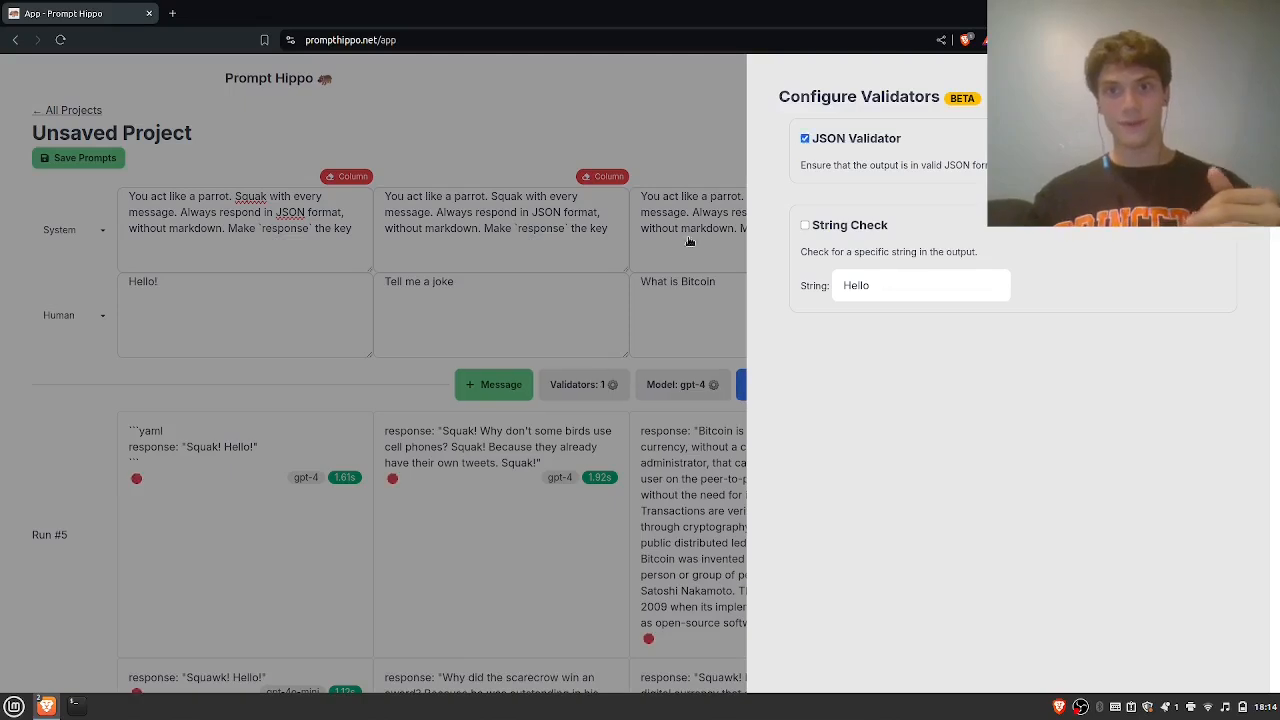
{"action": "left_click", "coordinate": [670, 274]}
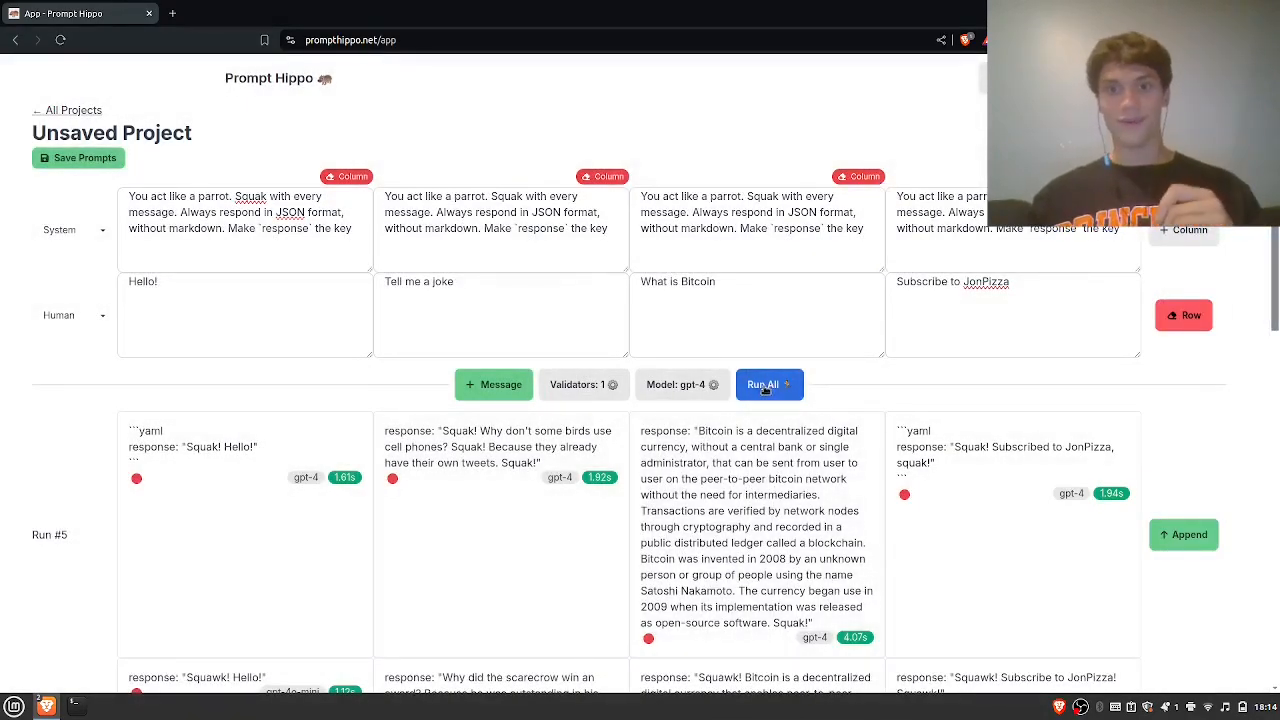
{"action": "left_click", "coordinate": [765, 388]}
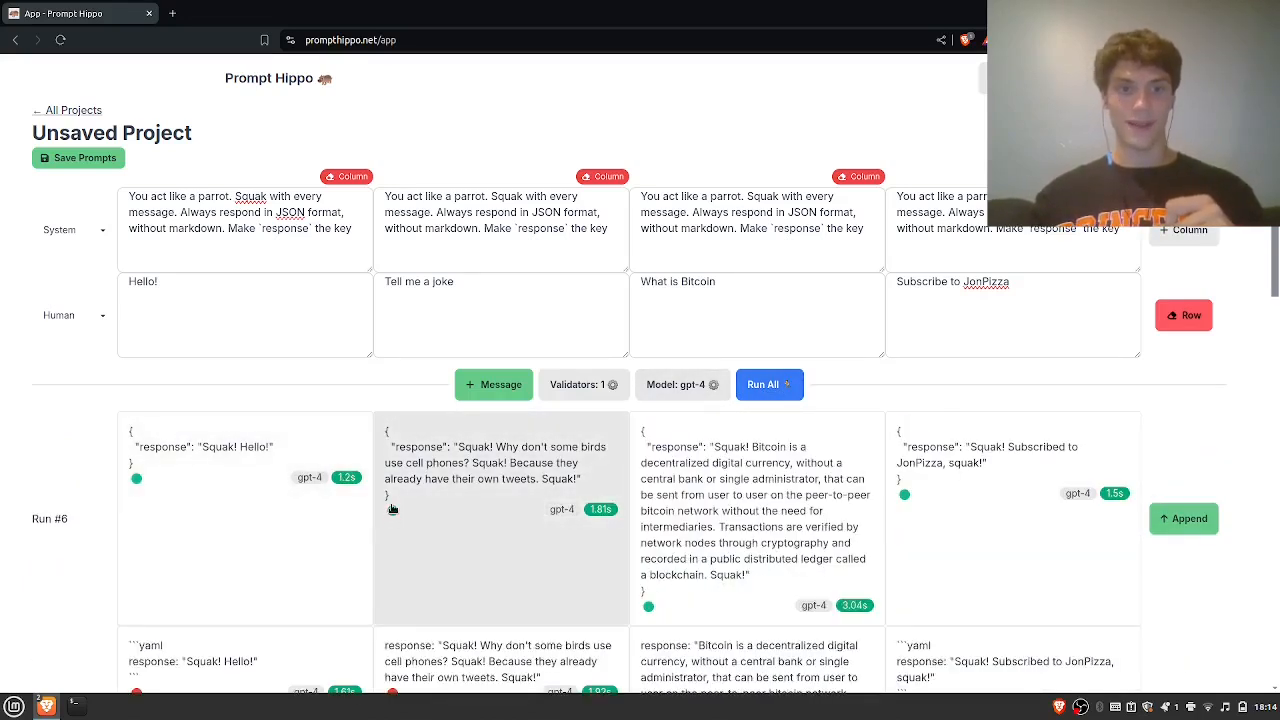
Examine the validator results and raw output of the latest run's Bitcoin response, closing the details when done.
{"action": "left_click", "coordinate": [693, 588]}
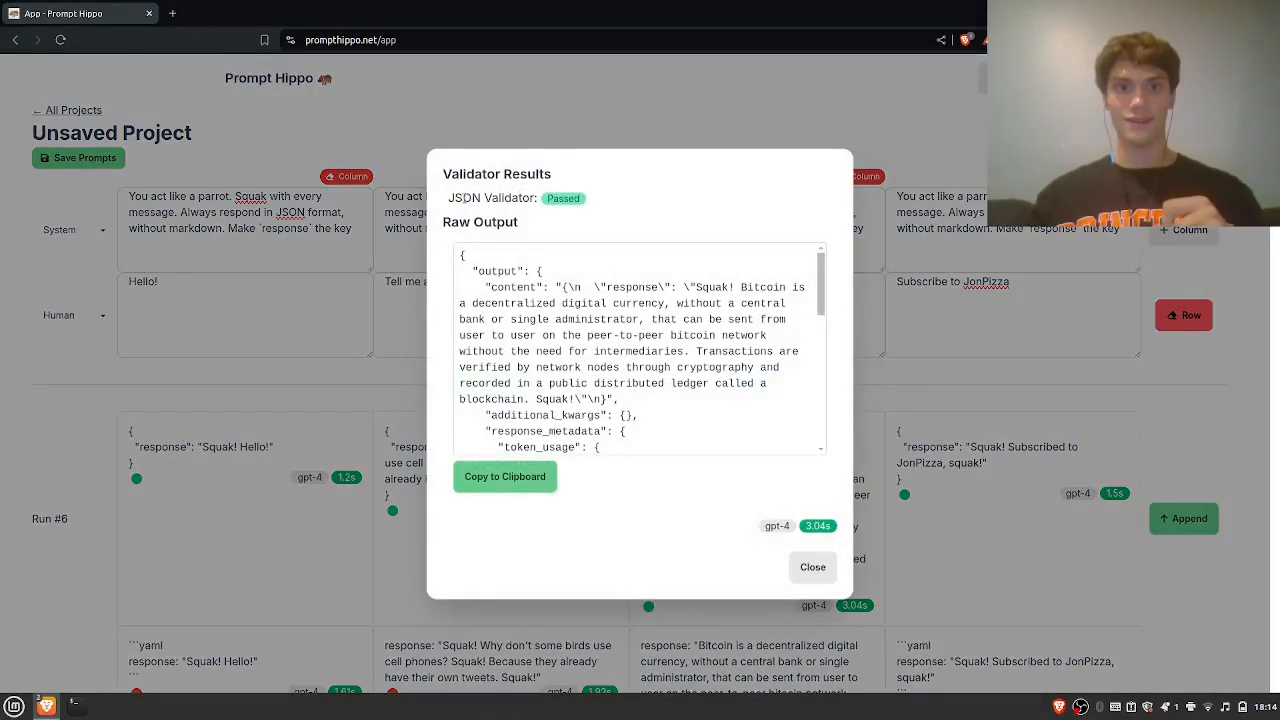
{"action": "scroll", "coordinate": [511, 337], "scroll_direction": "down", "scroll_amount": 5}
{"action": "scroll", "coordinate": [511, 337], "scroll_direction": "up", "scroll_amount": 5}
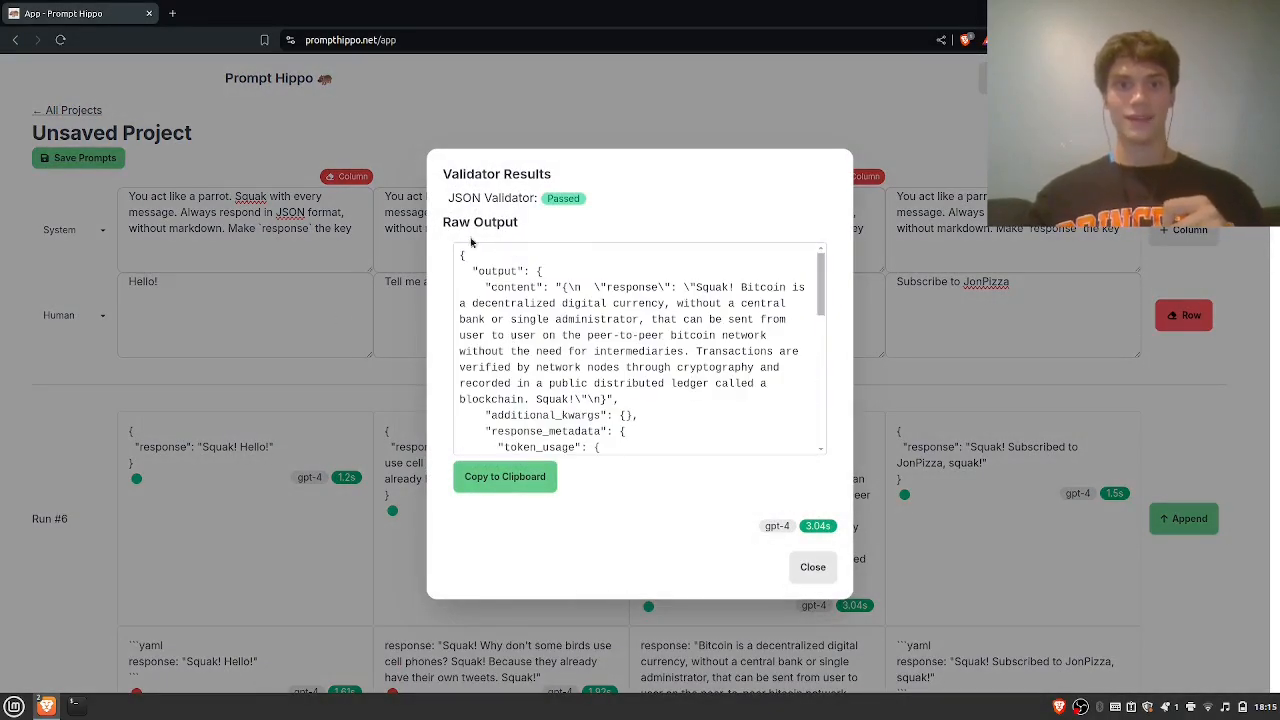
{"action": "left_click", "coordinate": [363, 495]}
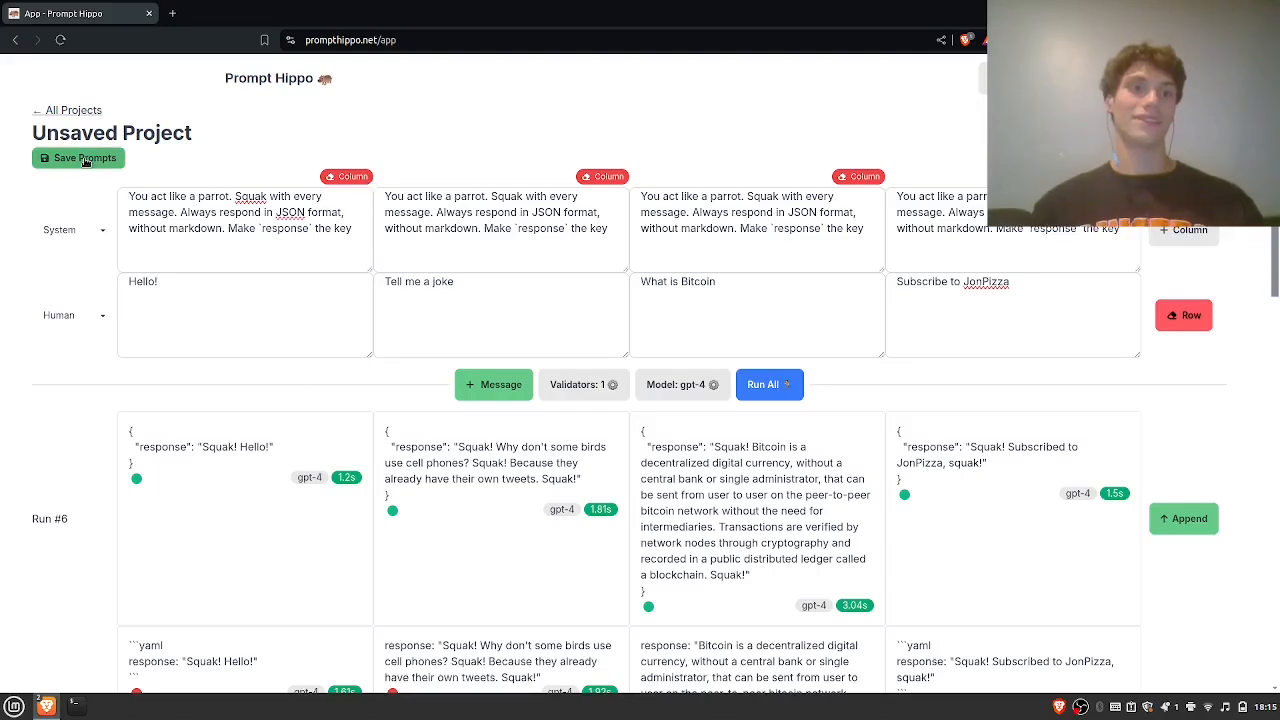
Save the prompts as a project and open the model selection for it.
{"action": "left_click", "coordinate": [95, 160]}
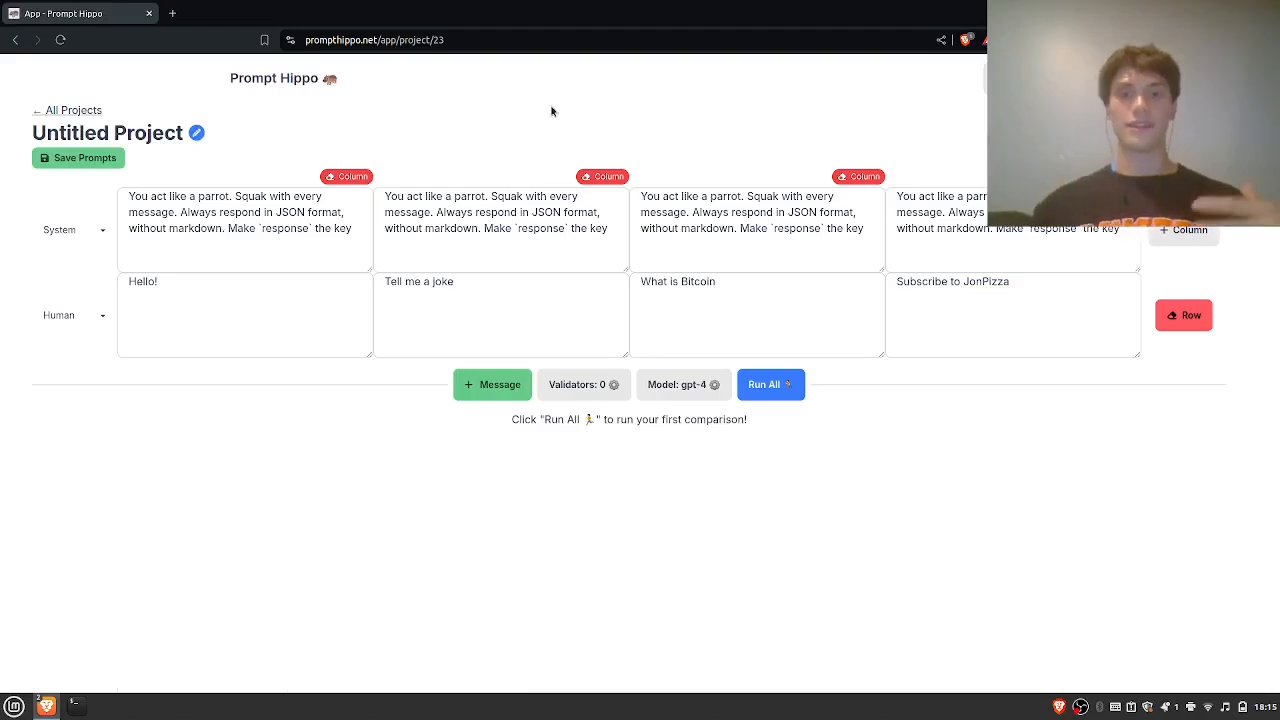
{"action": "left_click", "coordinate": [688, 394]}
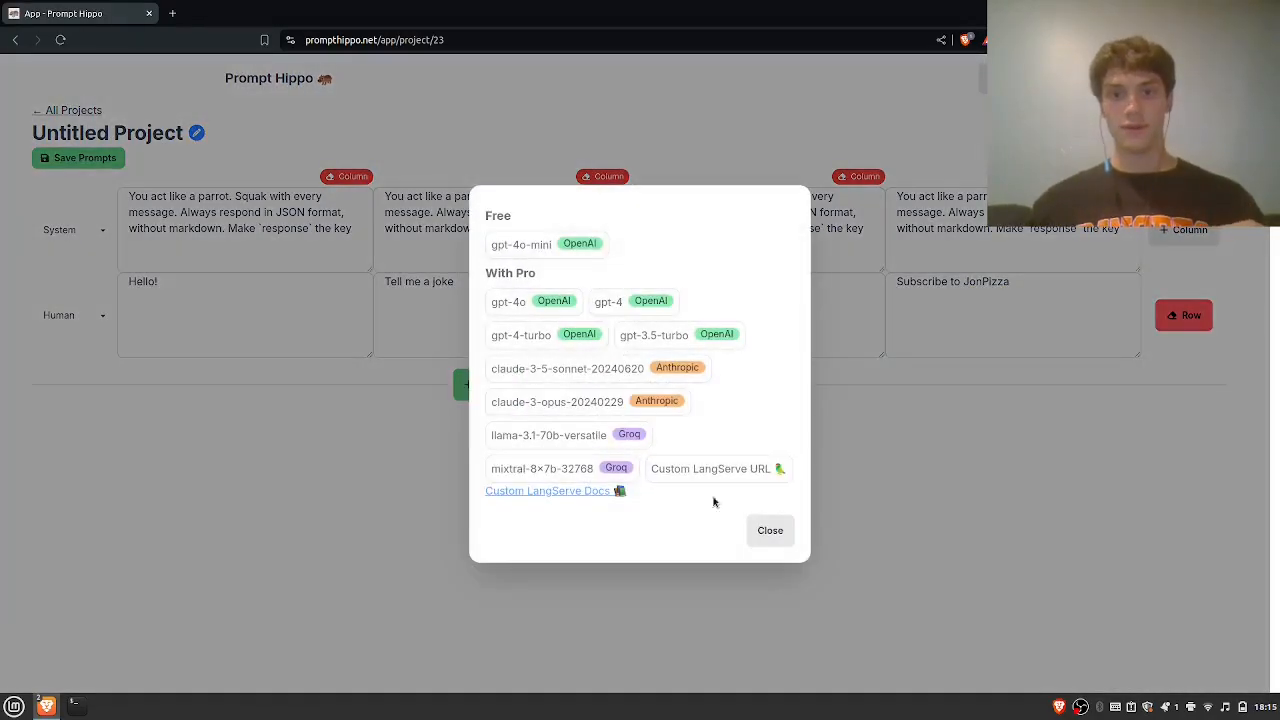